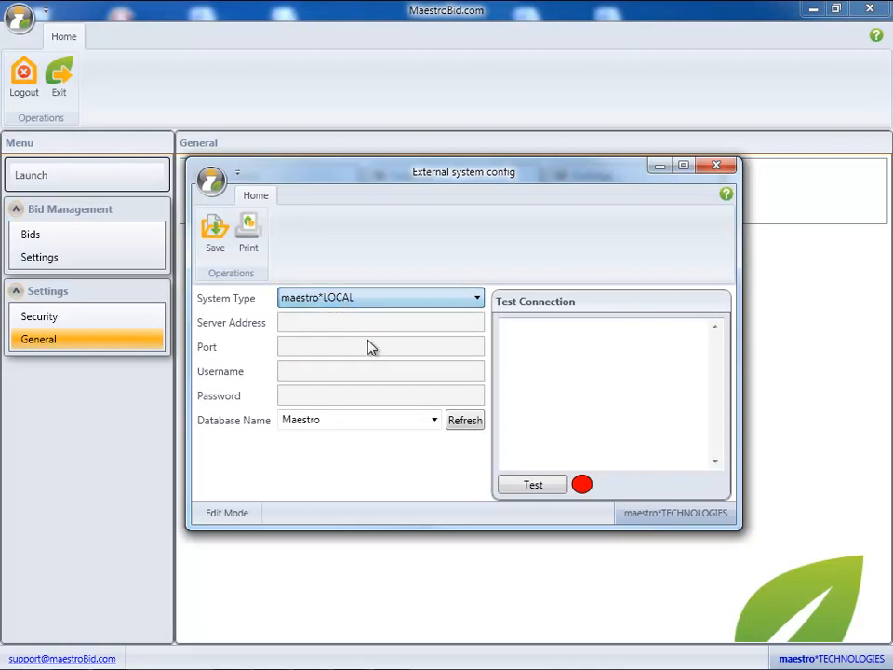
Refresh the database list with the saved login and select Maestro as the database name.
click(462, 428)
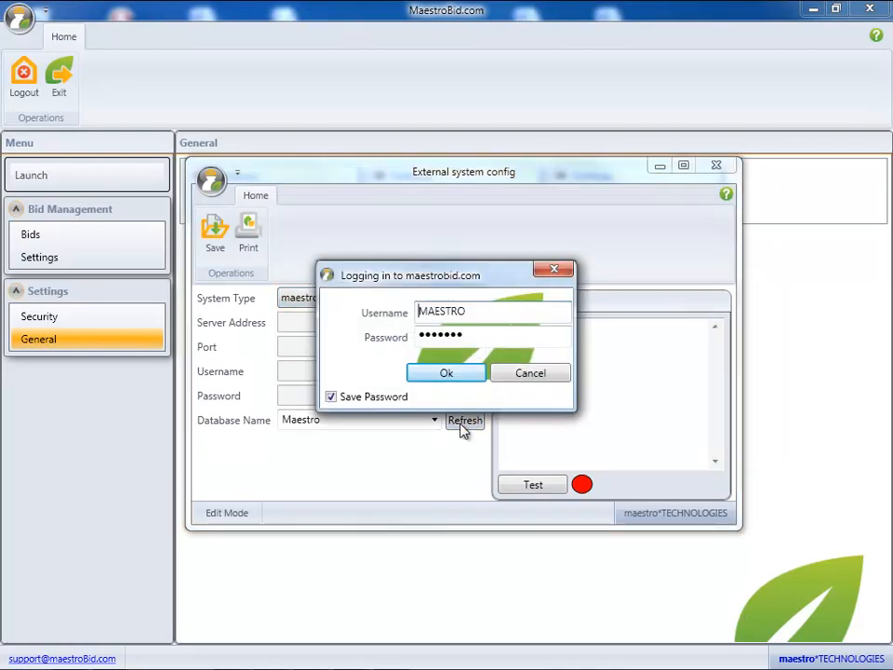
click(468, 373)
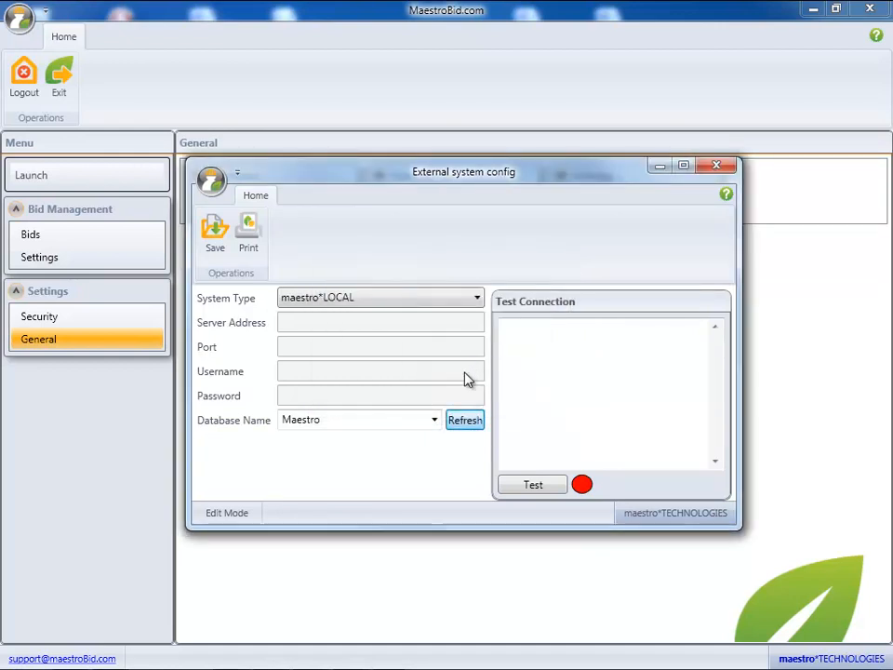
click(433, 421)
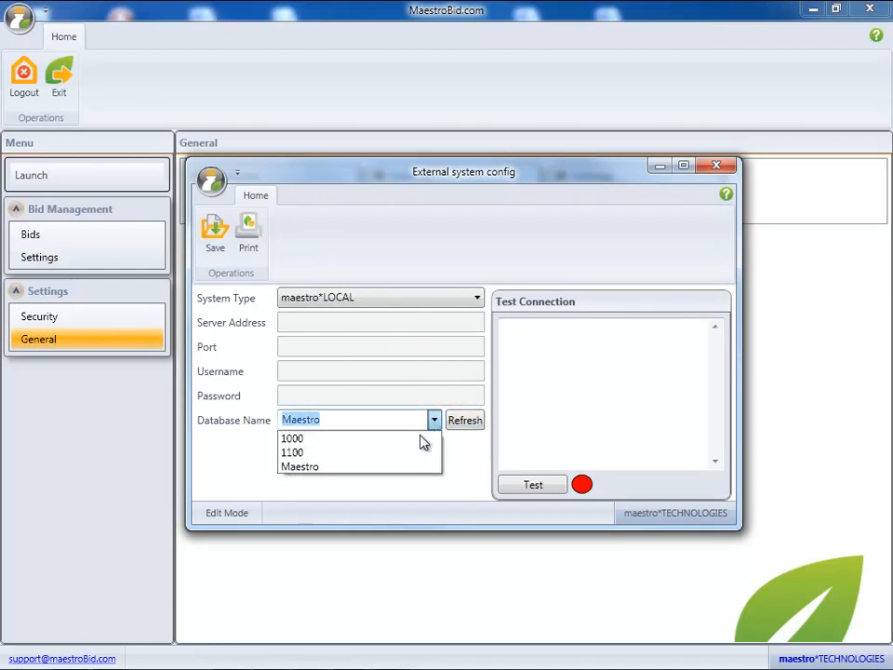
click(412, 466)
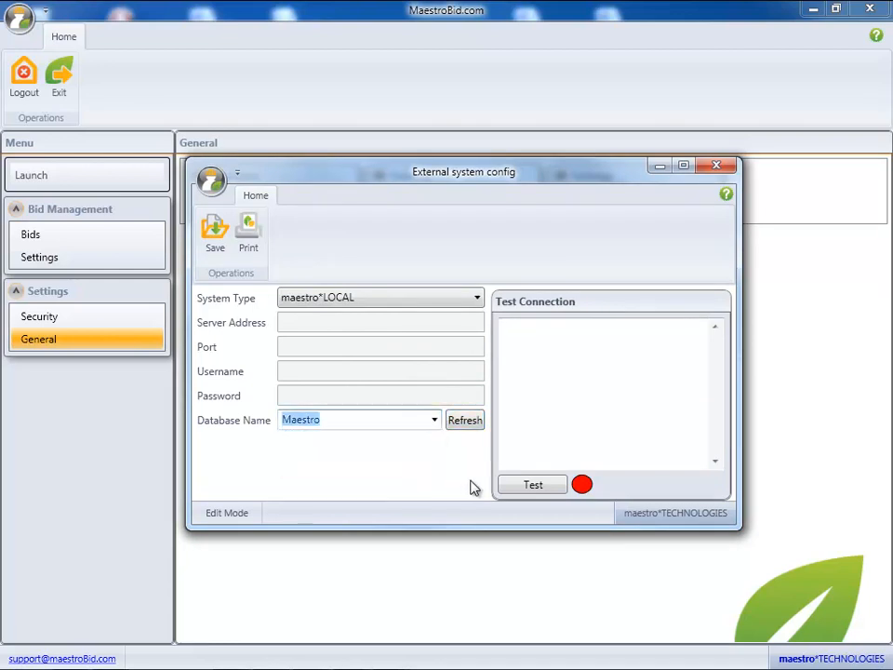
Test the external system connection, then save the configuration and close it.
click(549, 486)
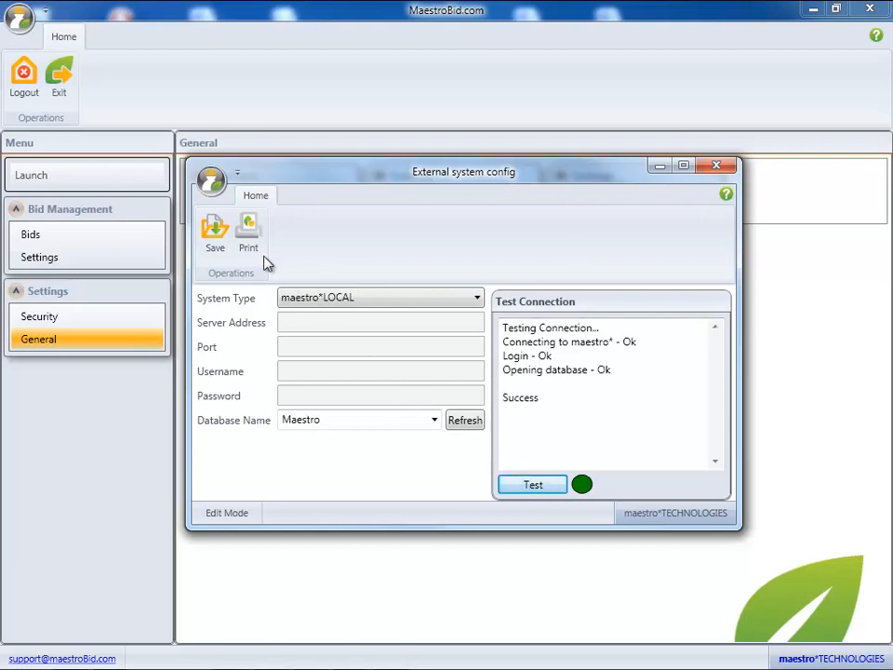
click(214, 237)
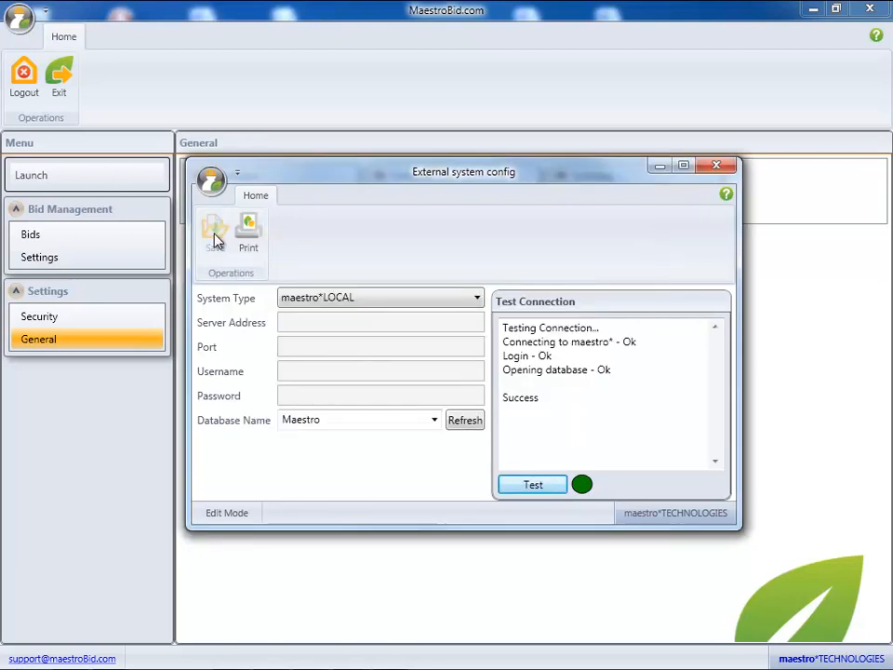
click(717, 171)
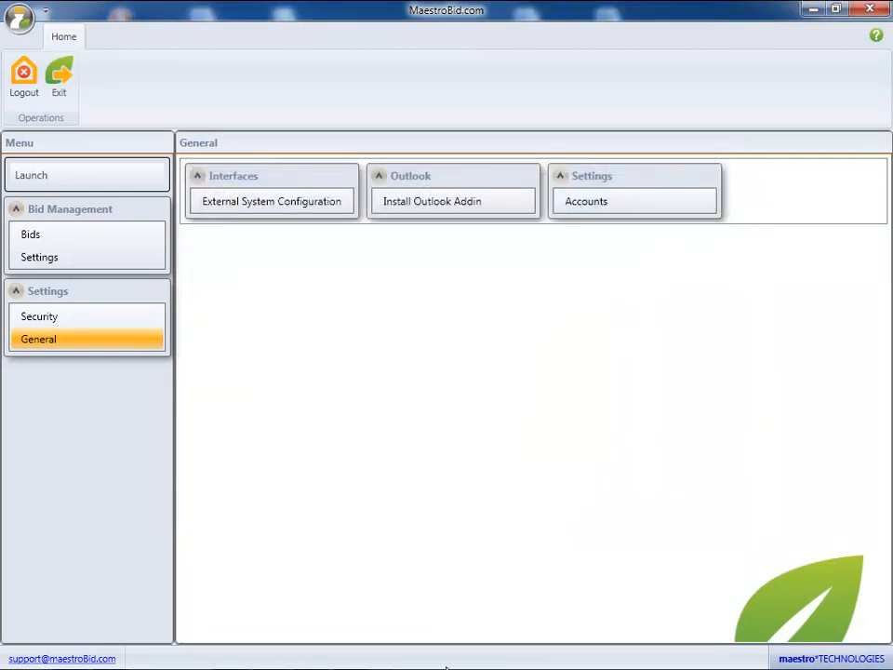
Open Data Import and load the Subcontractor table from maestro* using the saved login.
click(352, 658)
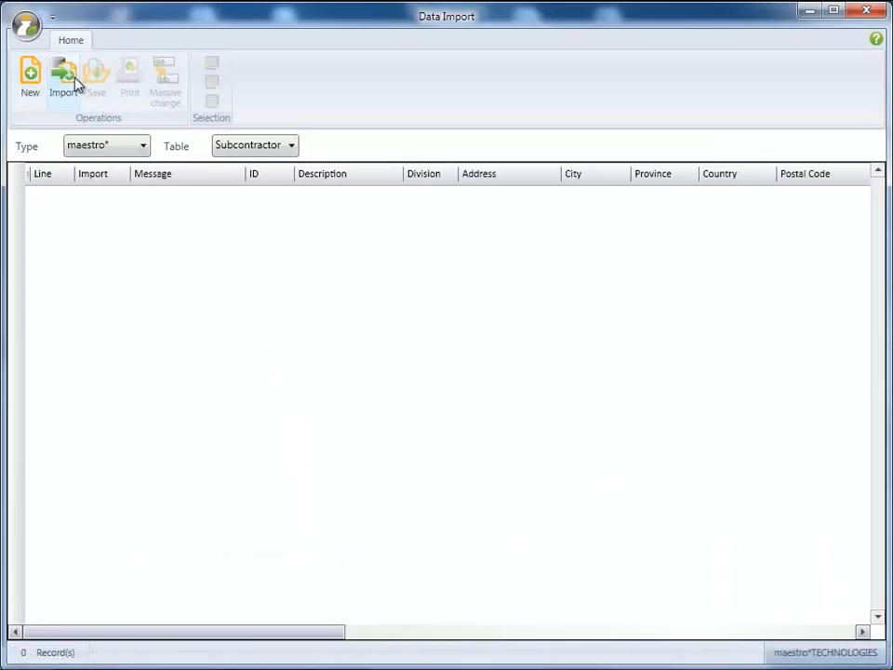
click(77, 84)
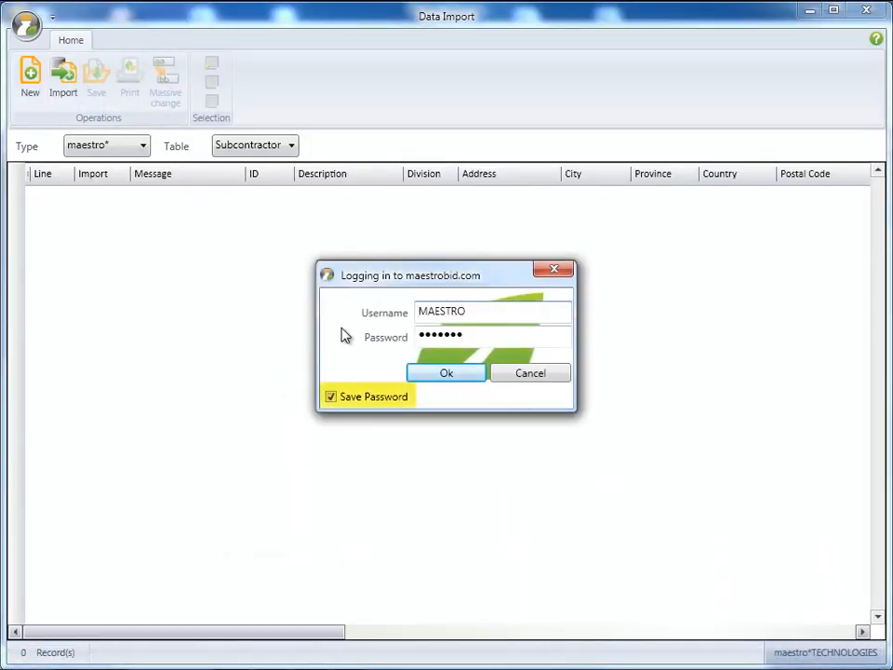
click(447, 373)
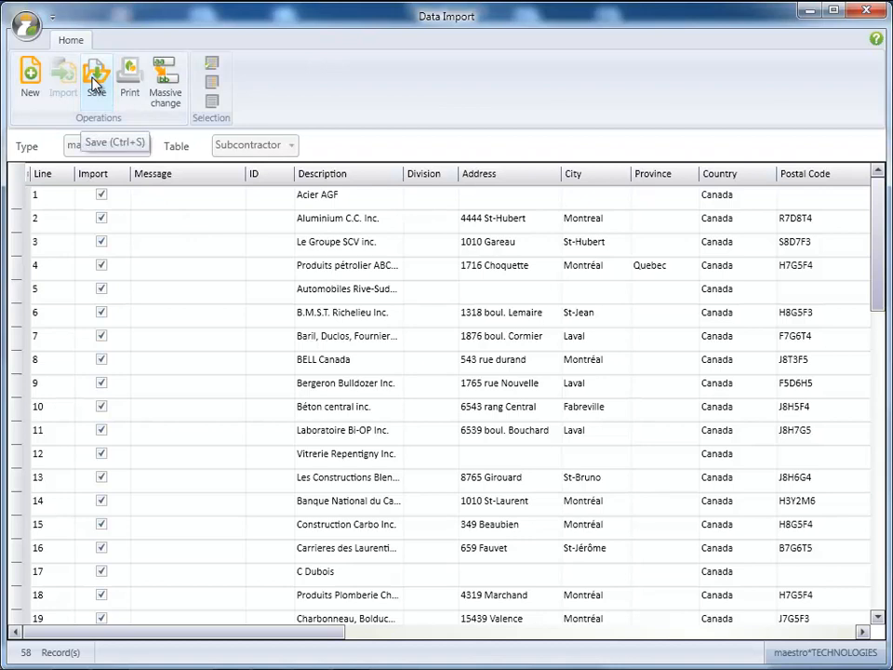
Start a new Subcontractor import with Microsoft Excel as the source type.
click(30, 83)
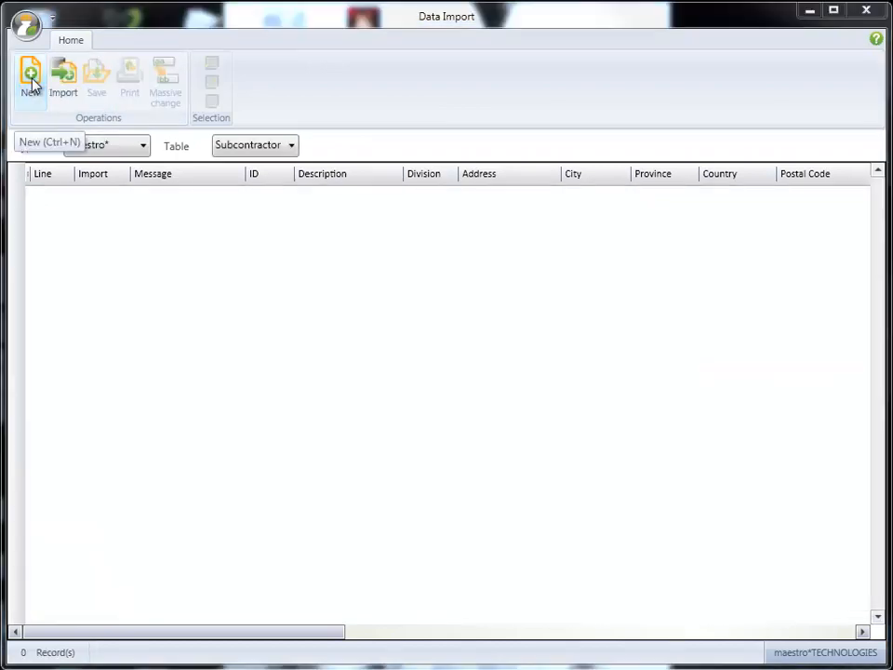
click(143, 146)
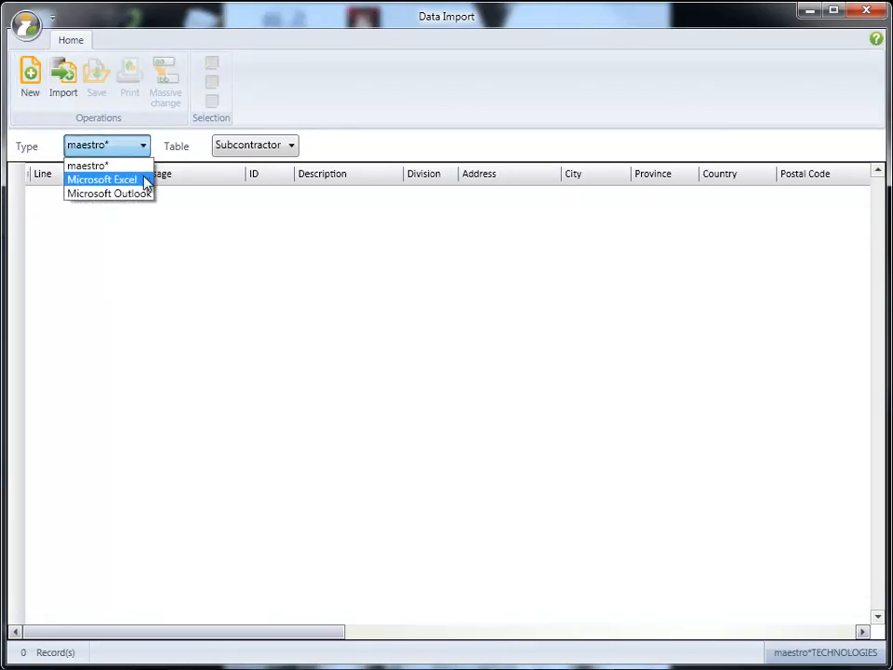
click(144, 181)
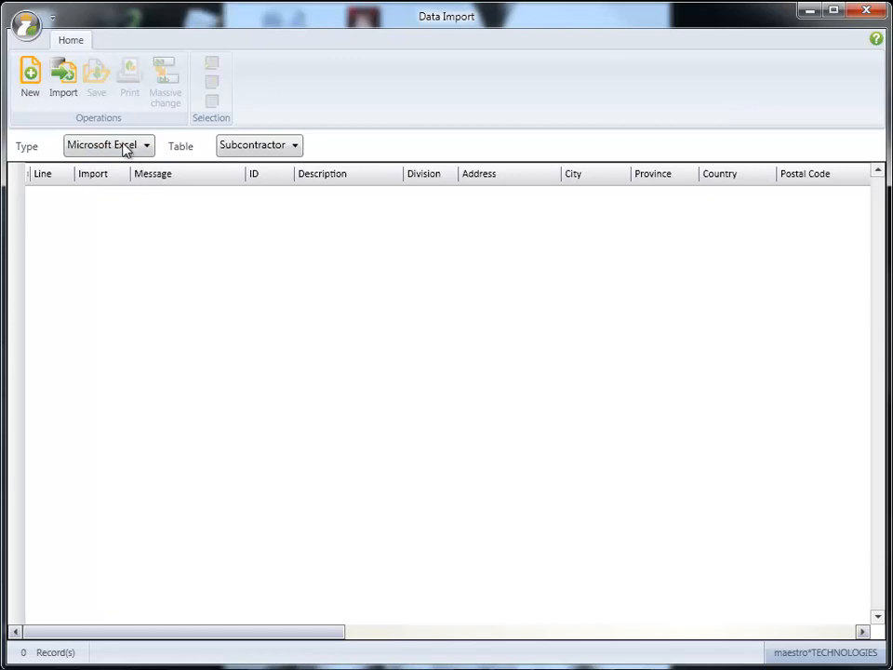
click(64, 85)
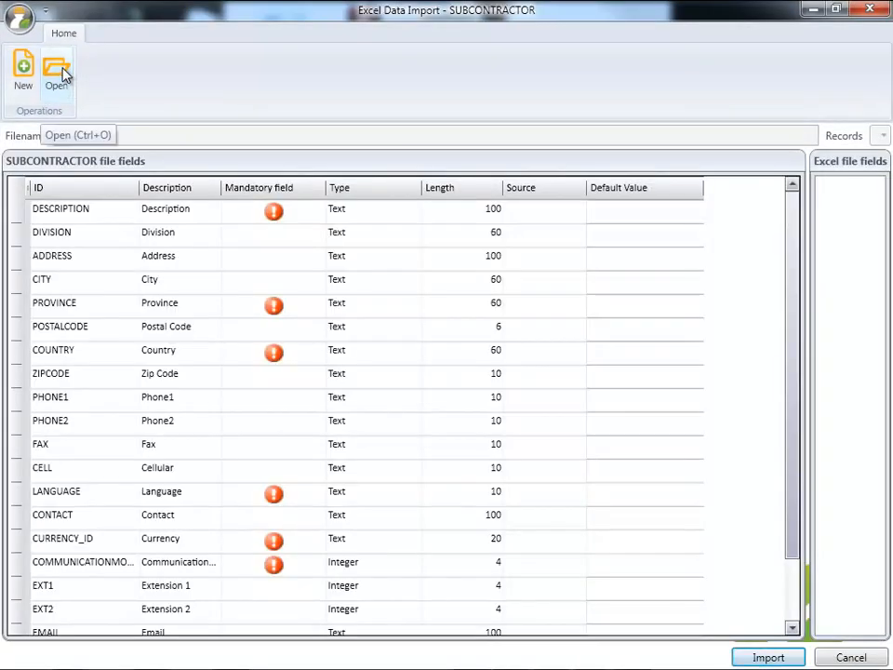
Load the maestro_list Excel file as the source of the subcontractor import.
click(61, 72)
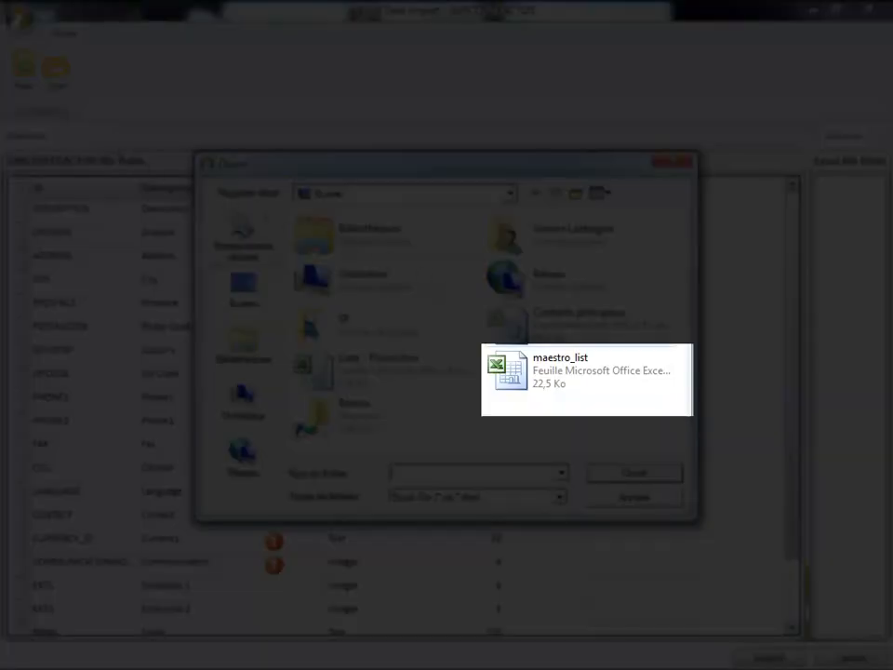
click(549, 372)
click(634, 474)
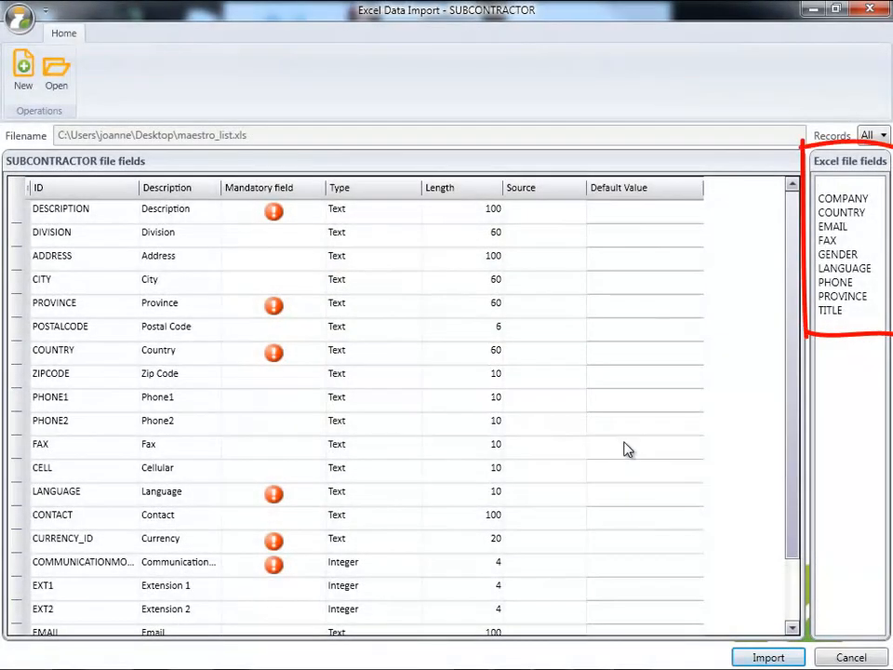
Map the DESCRIPTION field to the COMPANY source, PROVINCE to PROVINCE, and COUNTRY to COUNTRY.
click(567, 217)
click(578, 214)
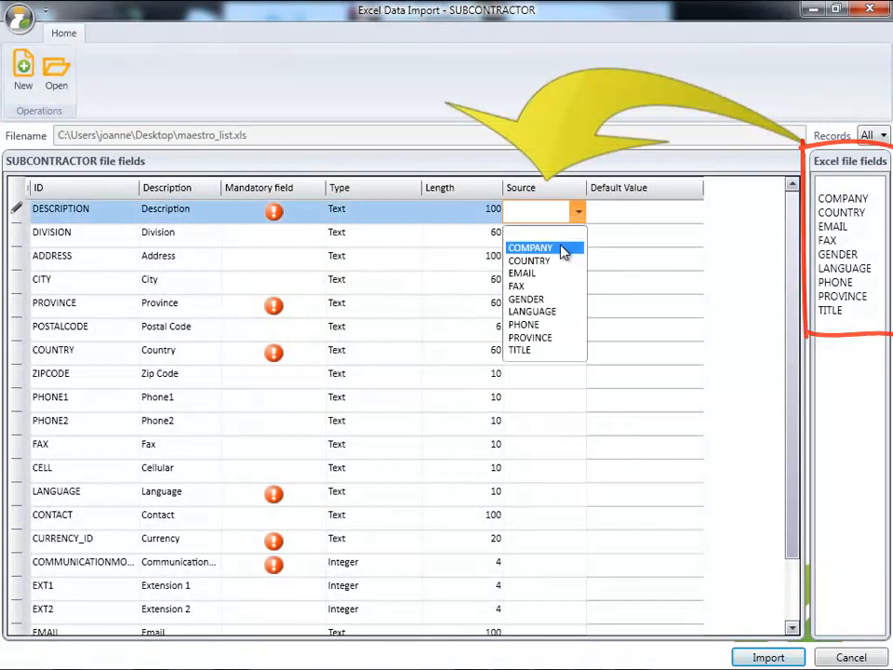
click(567, 251)
click(574, 307)
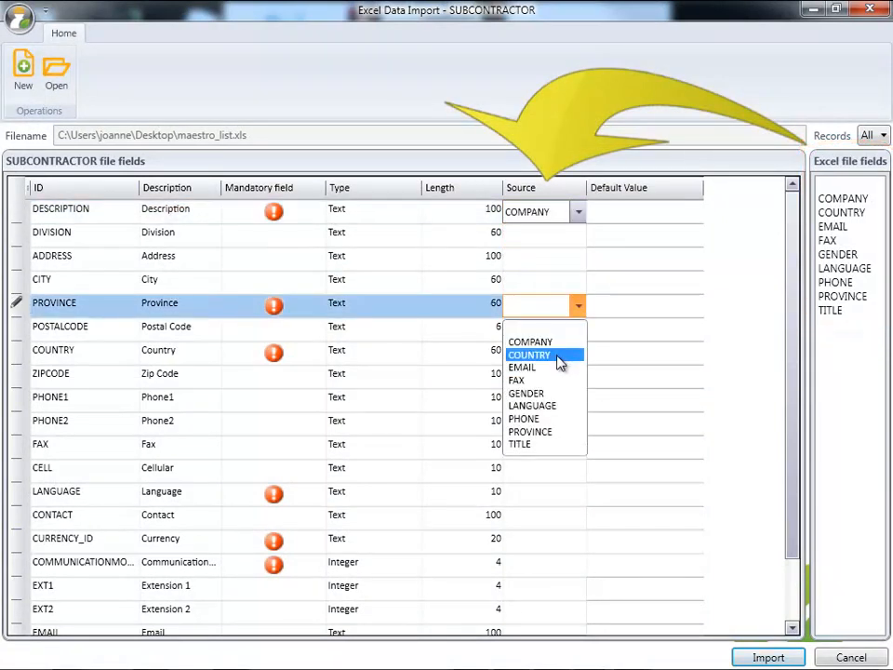
click(544, 433)
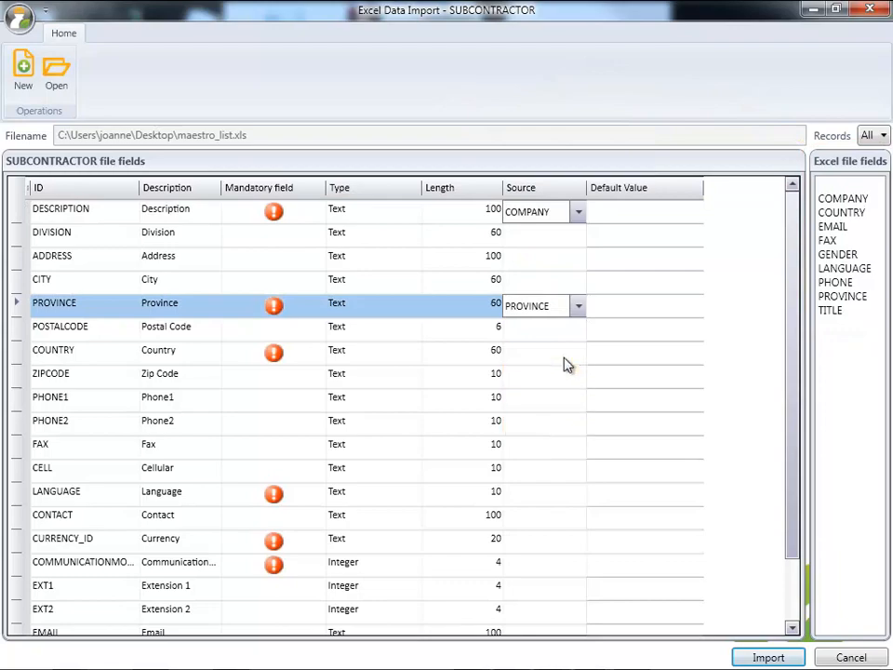
click(567, 356)
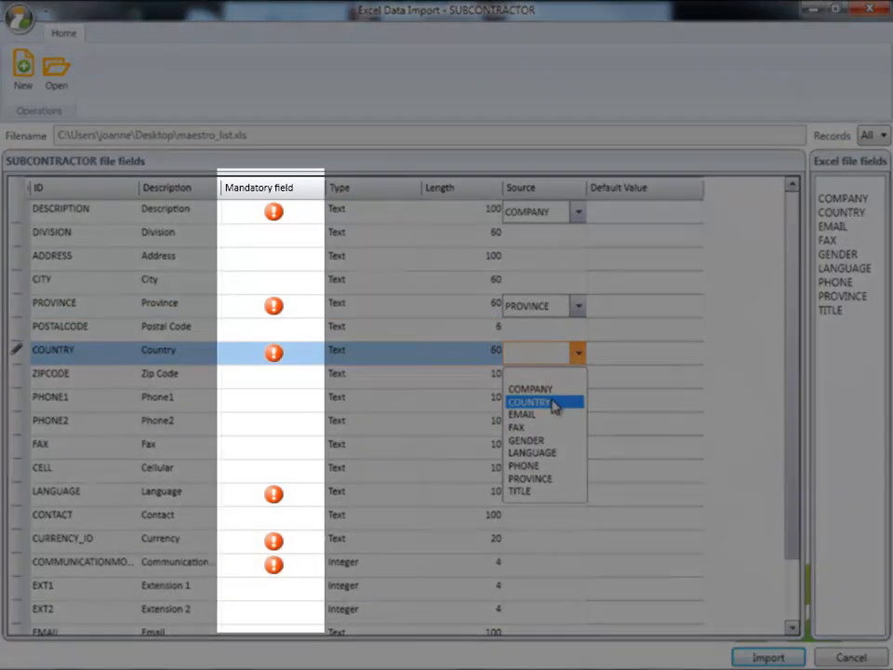
click(552, 404)
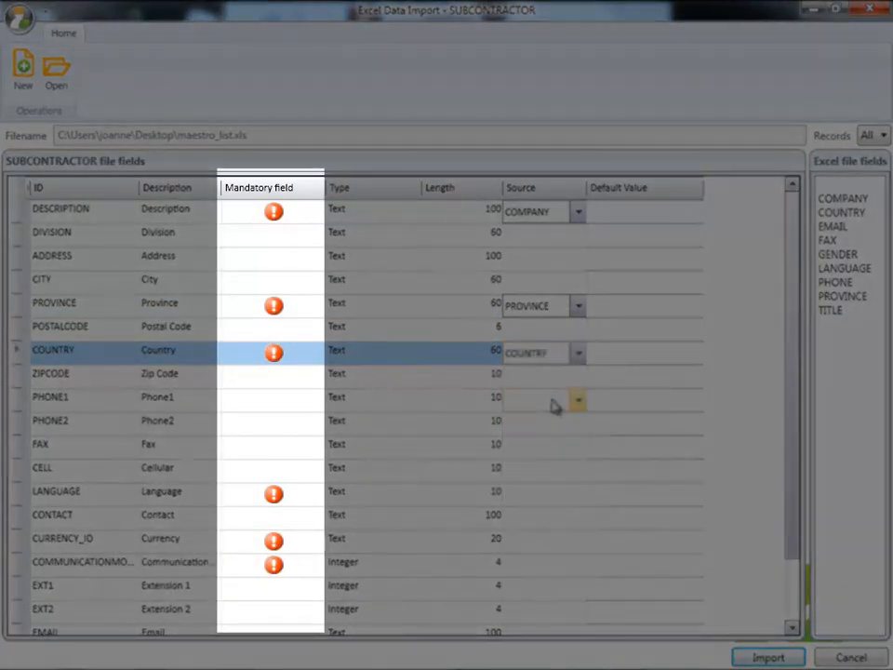
Set the default values to English (Canada) for language, Canadian Dollar for currency, and E-mail for communication mode.
click(626, 493)
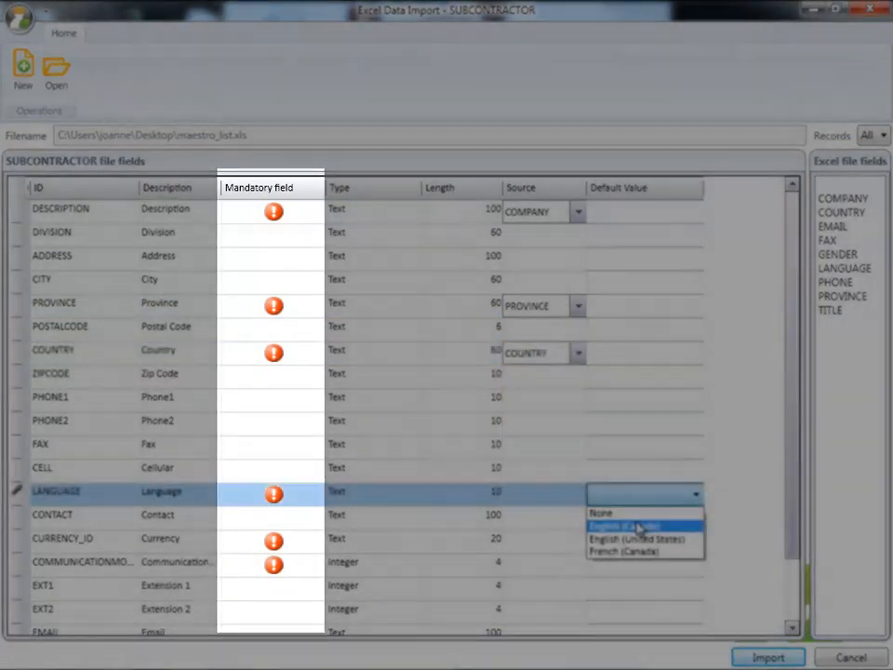
click(639, 527)
click(638, 542)
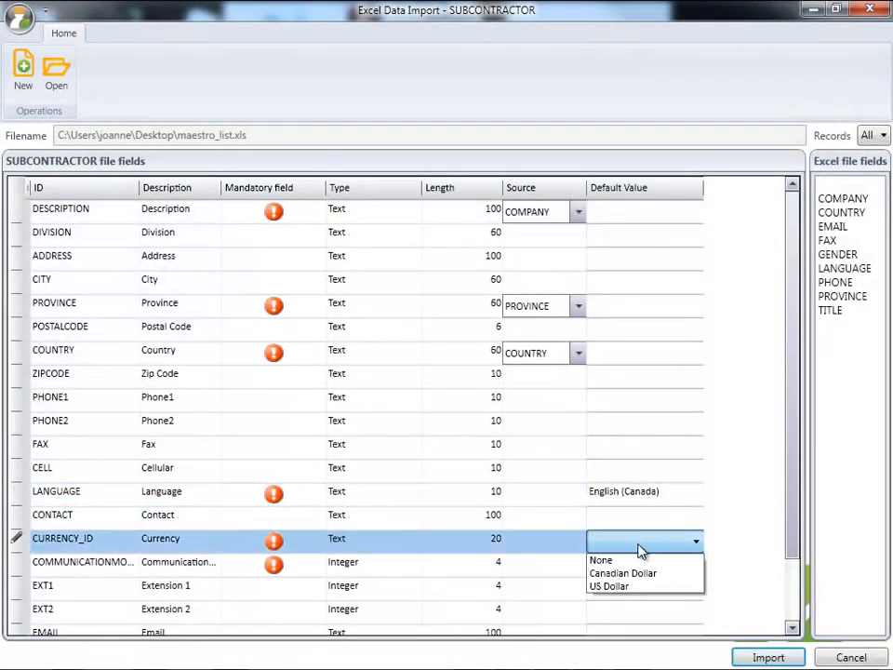
click(641, 573)
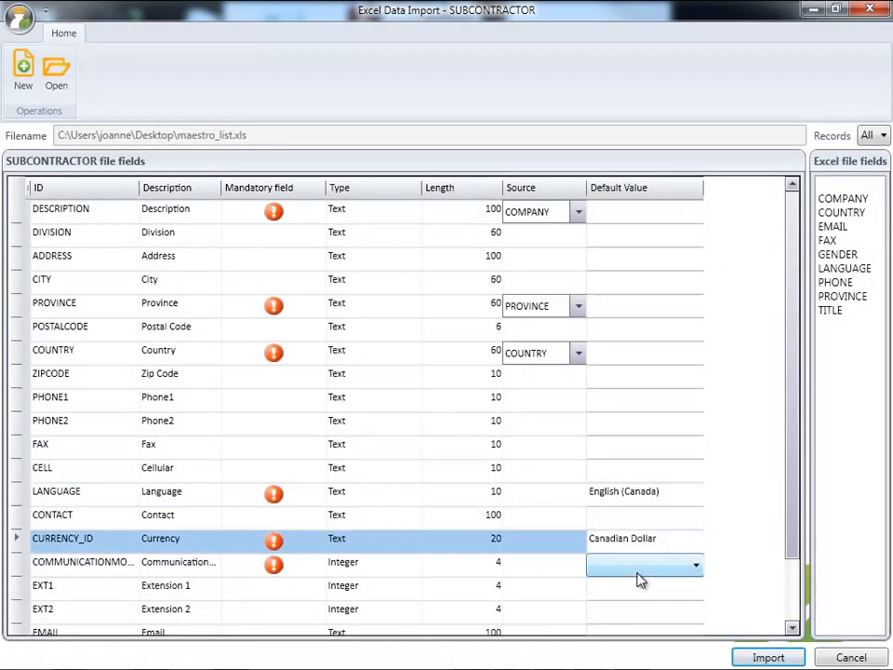
click(641, 581)
click(633, 622)
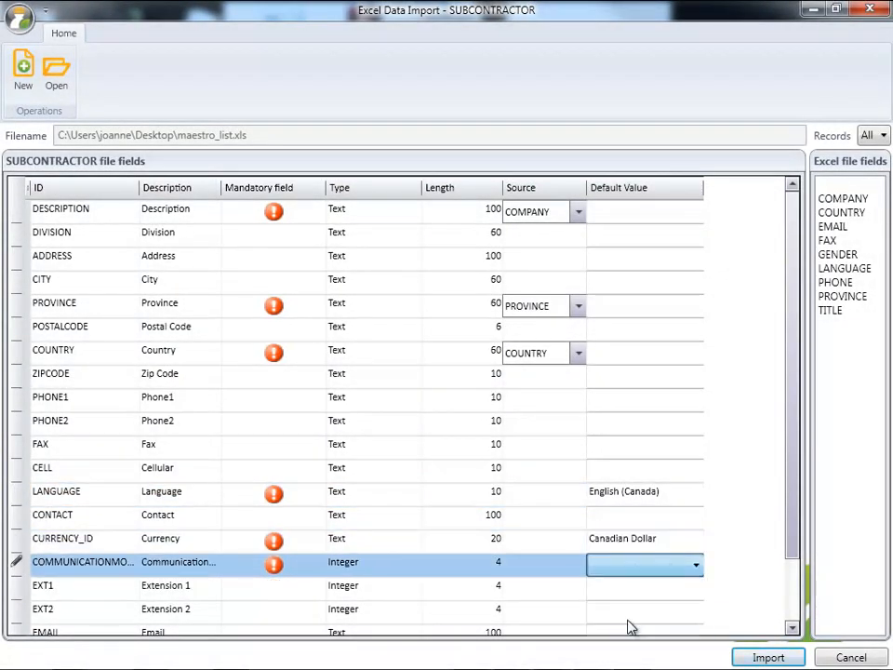
Map the EMAIL field to the EMAIL source and import the Excel records.
click(564, 633)
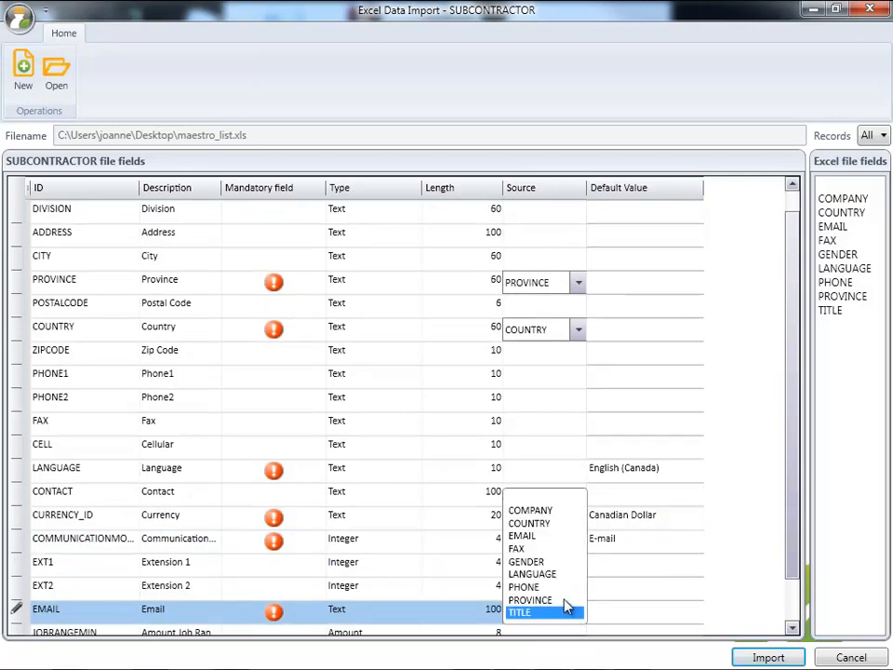
click(547, 537)
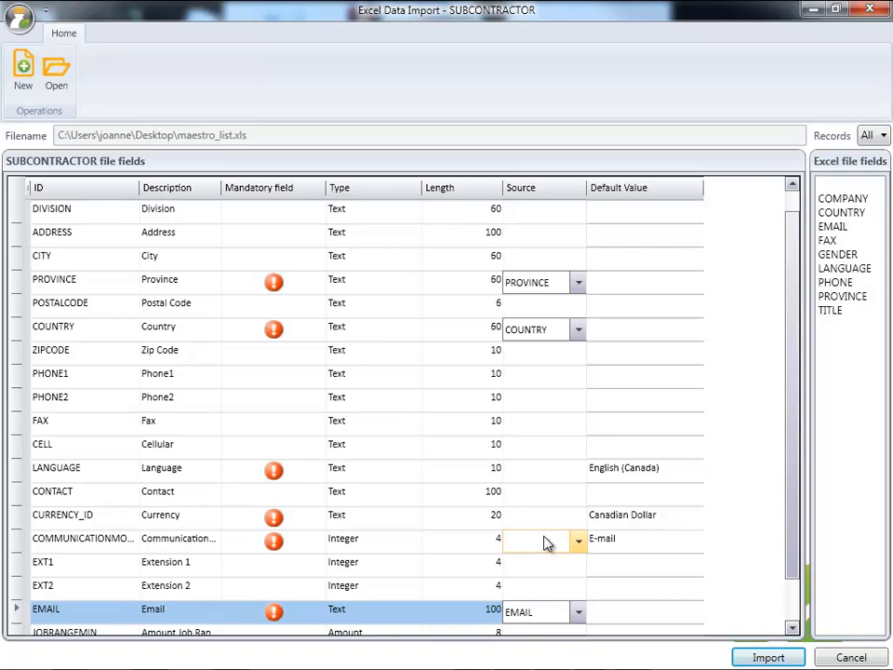
click(765, 658)
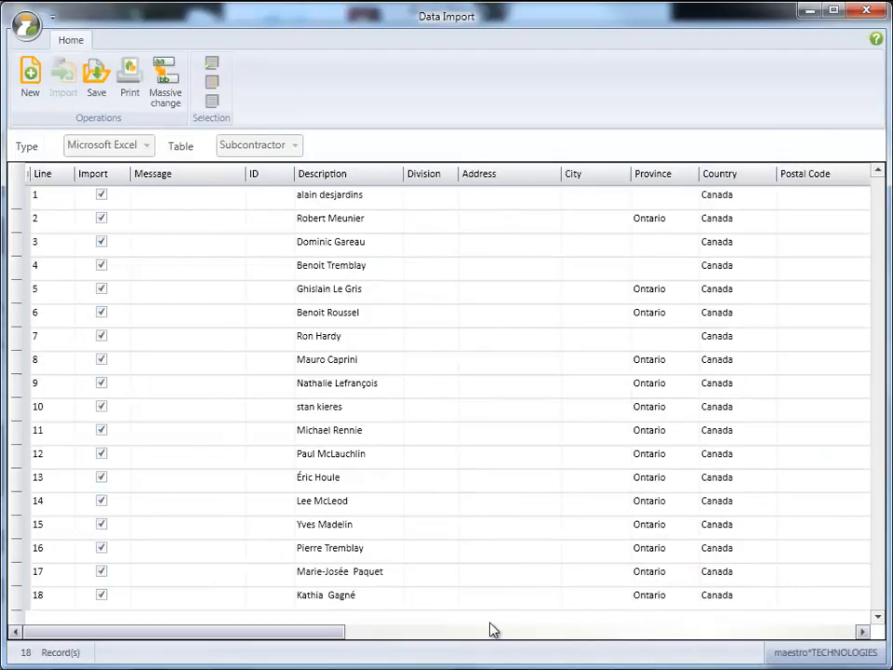
Try Fax as the communication mode of the first imported record, then set it back to E-mail.
drag(318, 630, 618, 640)
click(710, 198)
click(711, 200)
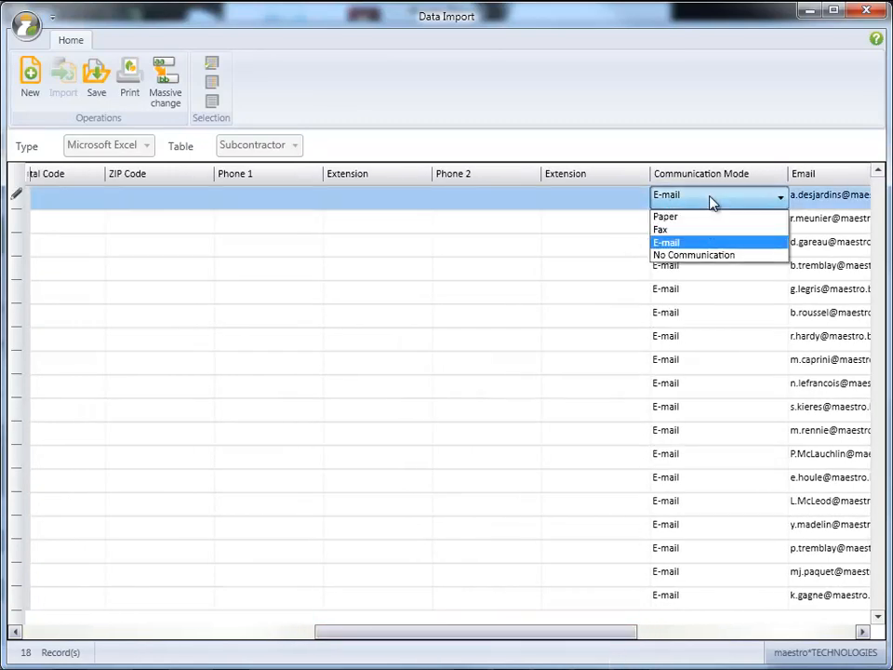
click(712, 230)
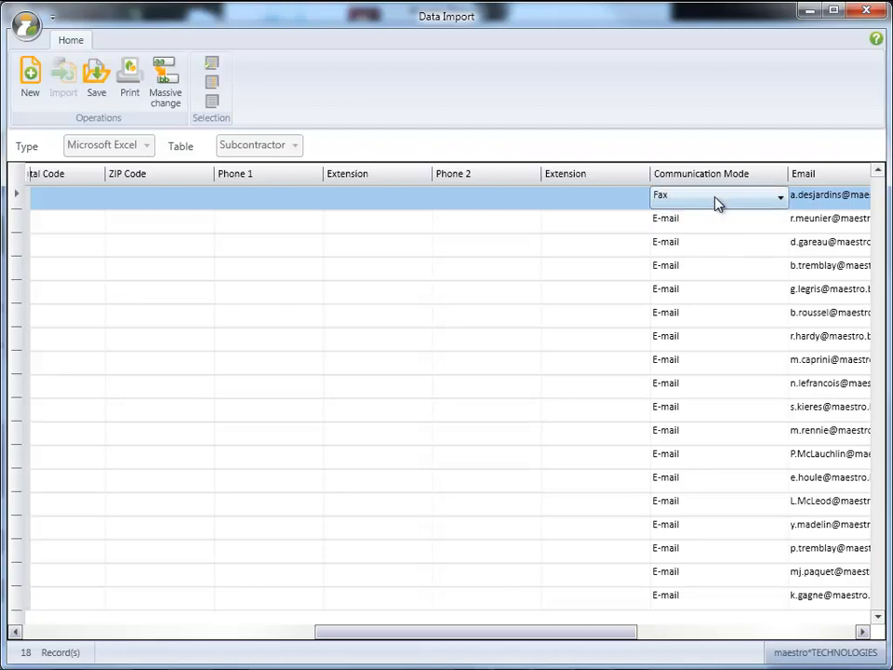
click(716, 201)
click(702, 241)
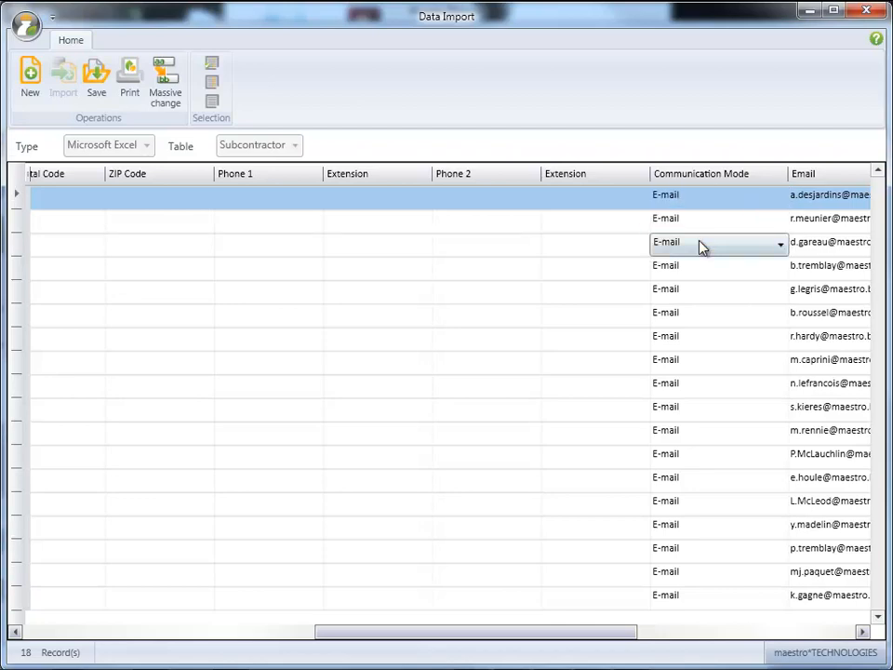
drag(549, 632, 325, 630)
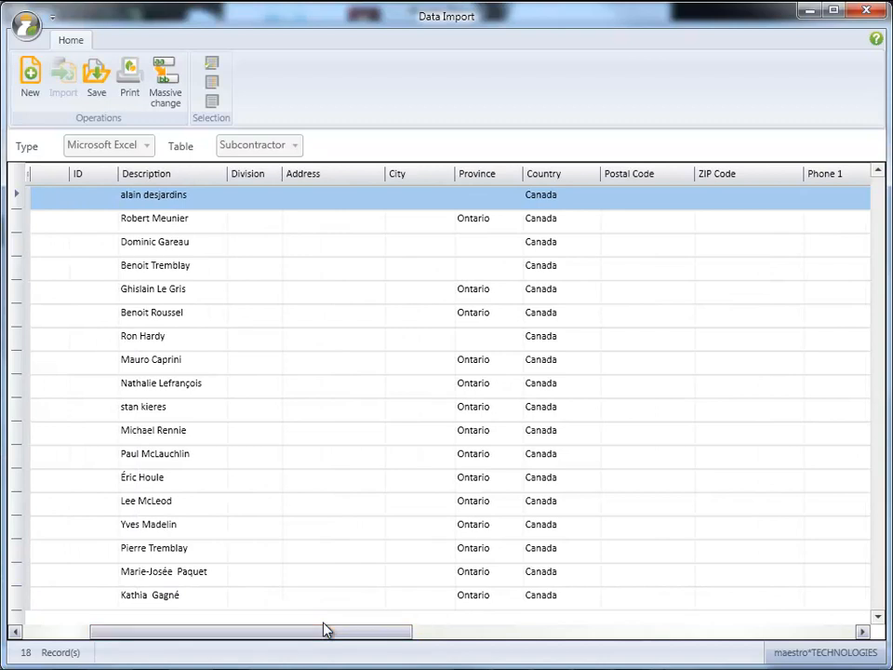
click(261, 195)
click(344, 194)
click(425, 194)
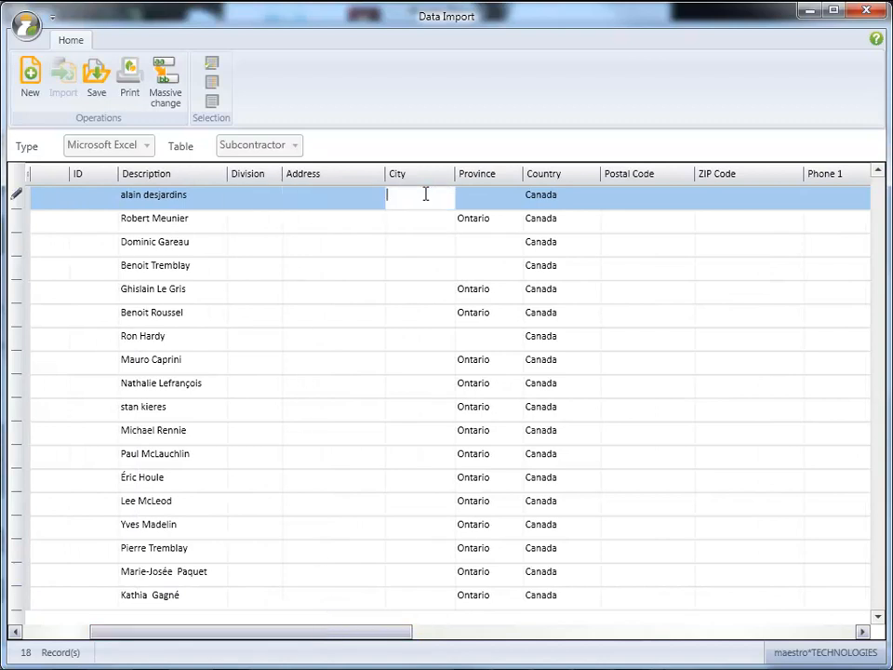
key(Escape)
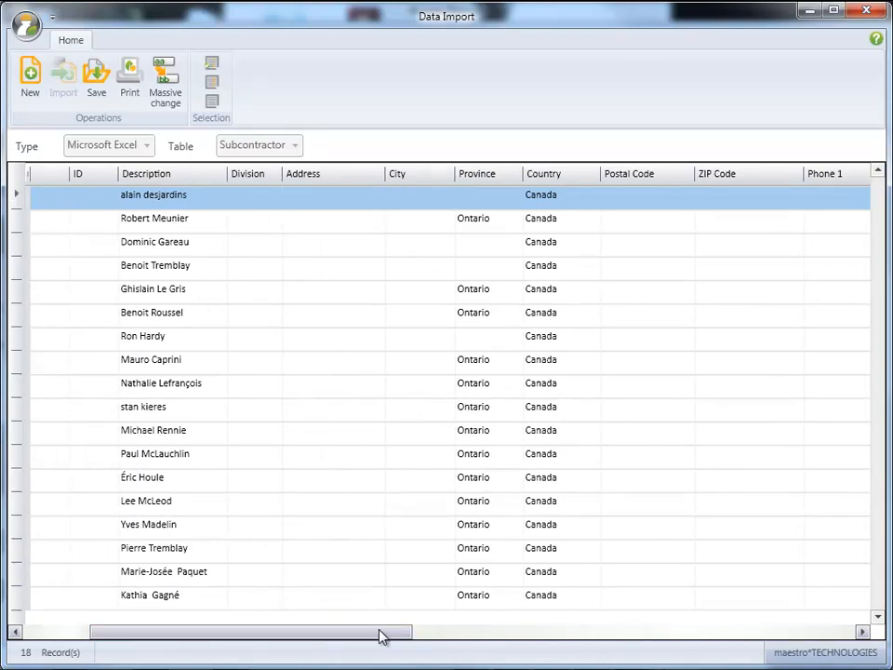
drag(377, 637, 293, 638)
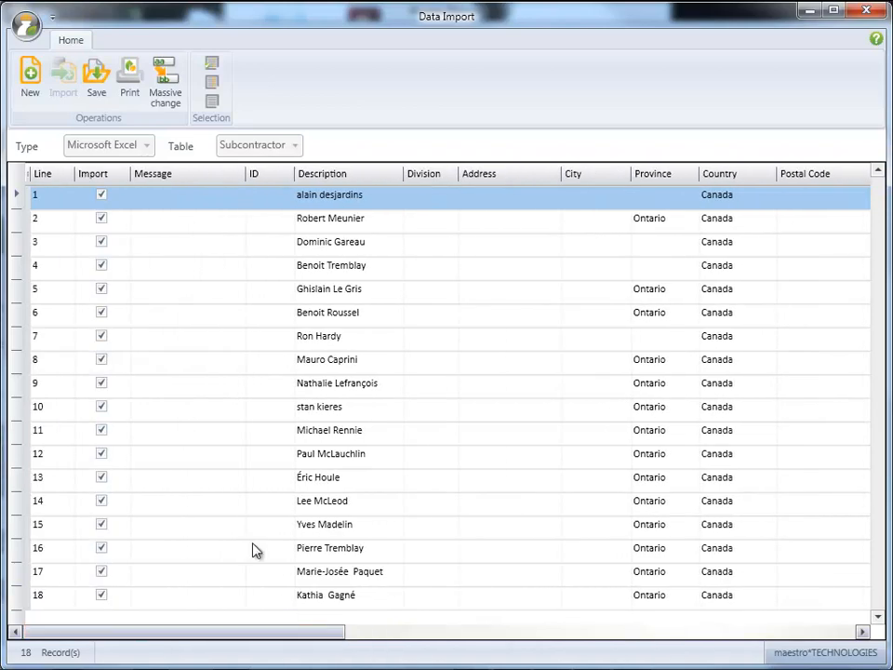
Save the imported Excel subcontractor records.
click(101, 193)
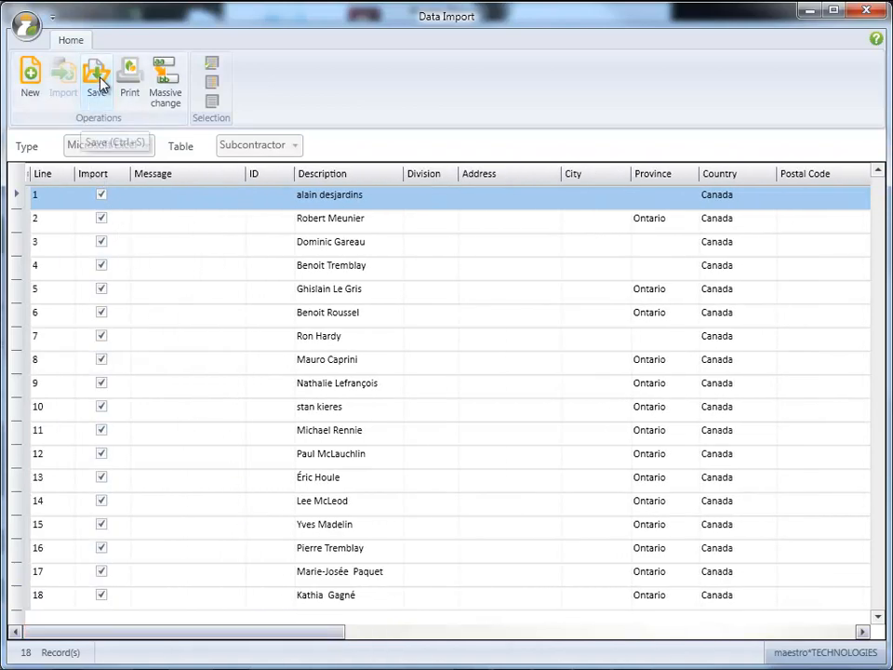
click(97, 79)
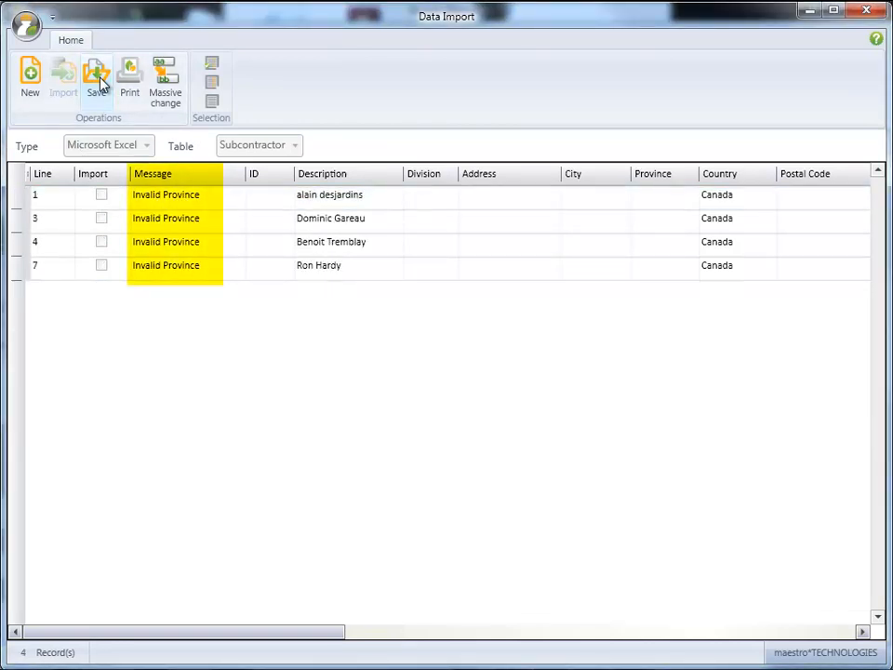
Replace the blank provinces for Canada with Ontario using a massive change on the Province column, and save the records.
click(165, 90)
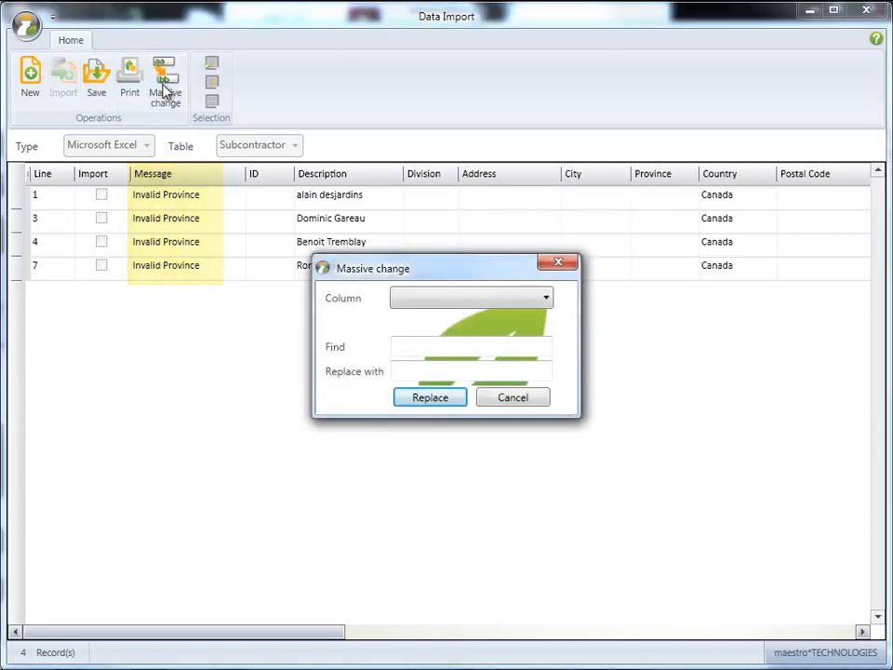
click(494, 299)
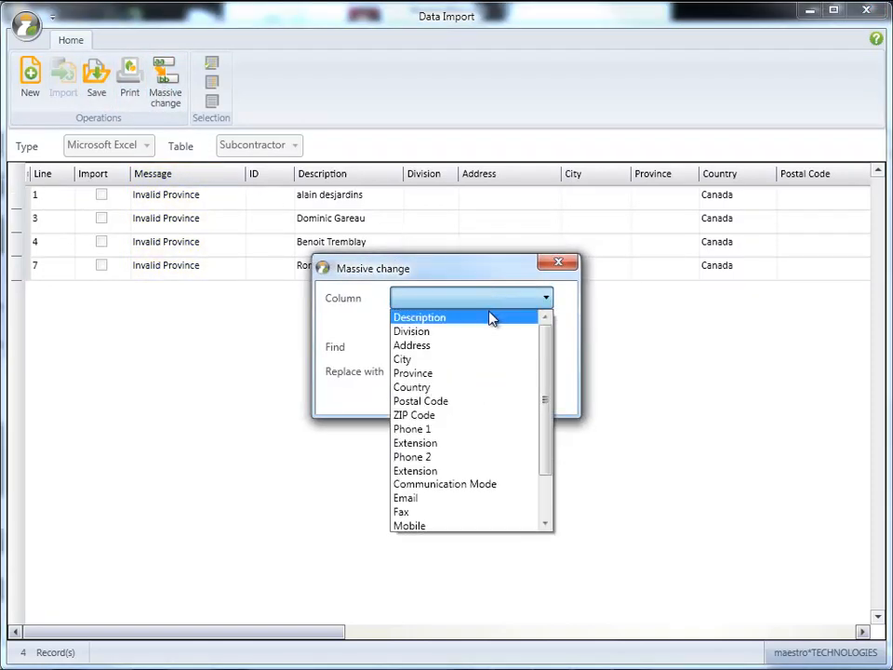
click(470, 373)
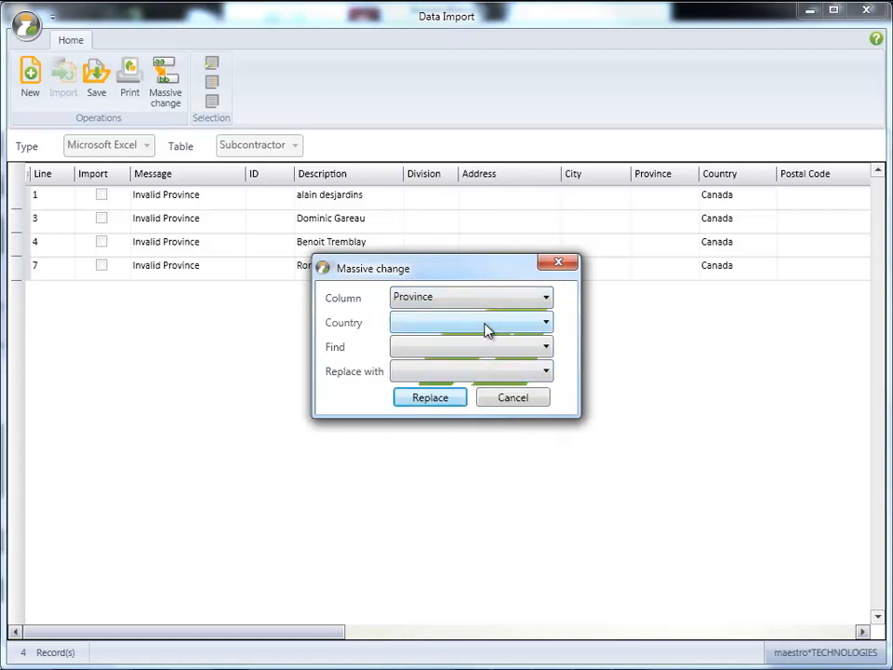
click(485, 331)
click(478, 341)
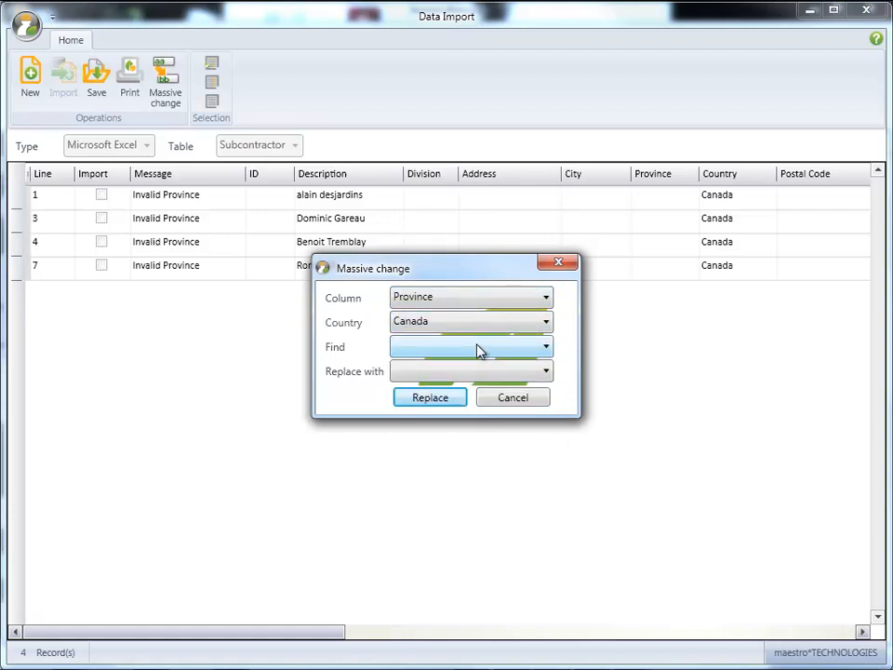
click(472, 372)
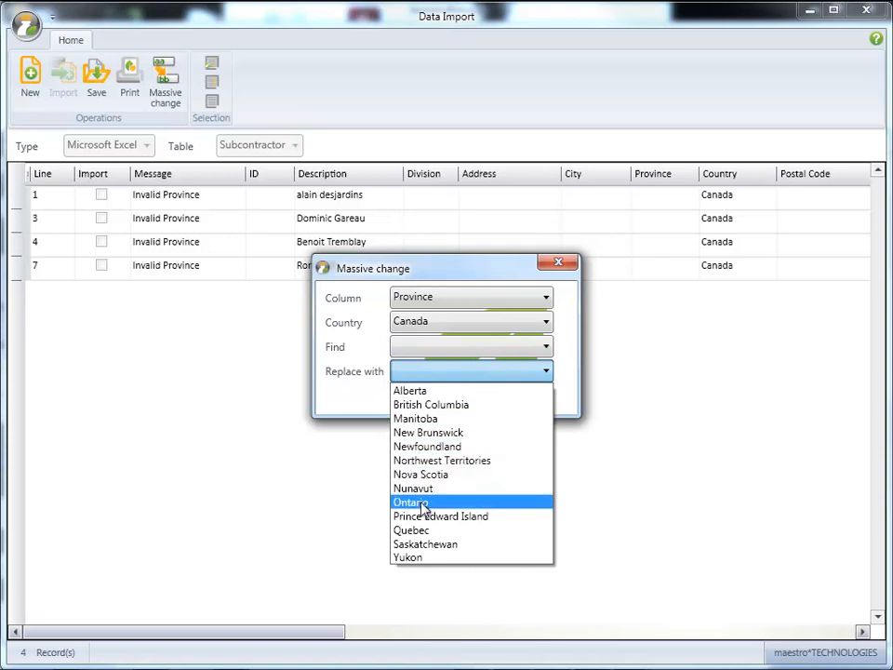
click(424, 504)
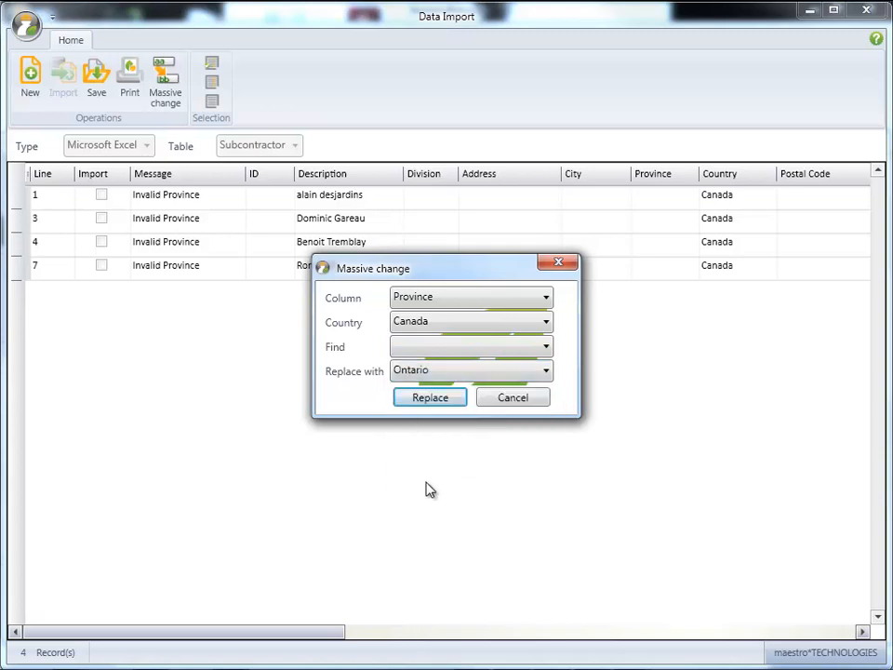
click(453, 403)
click(462, 404)
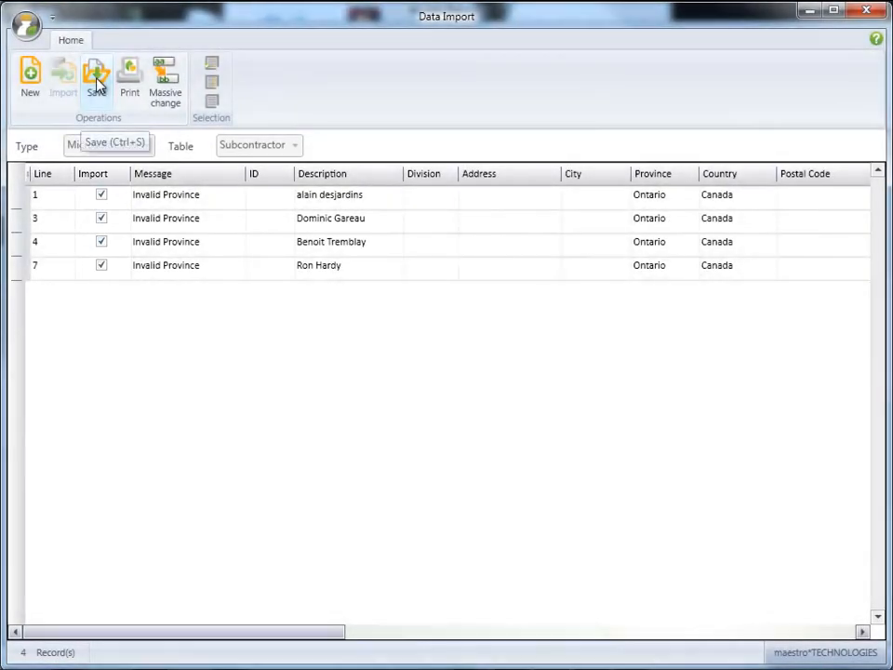
click(97, 84)
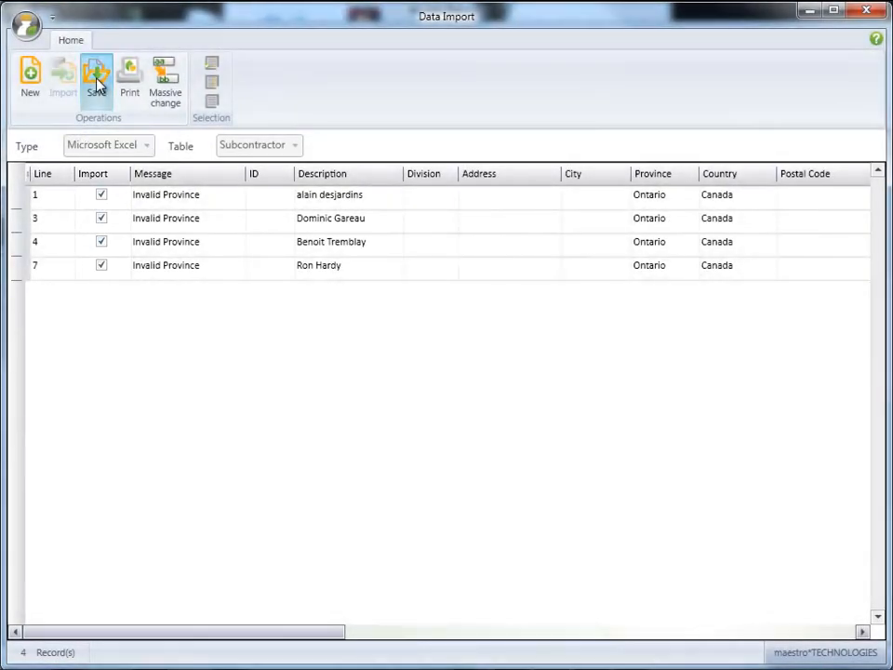
Start a new Subcontractor import of type Microsoft Outlook, keeping All Address Lists as the address book.
click(32, 86)
click(139, 146)
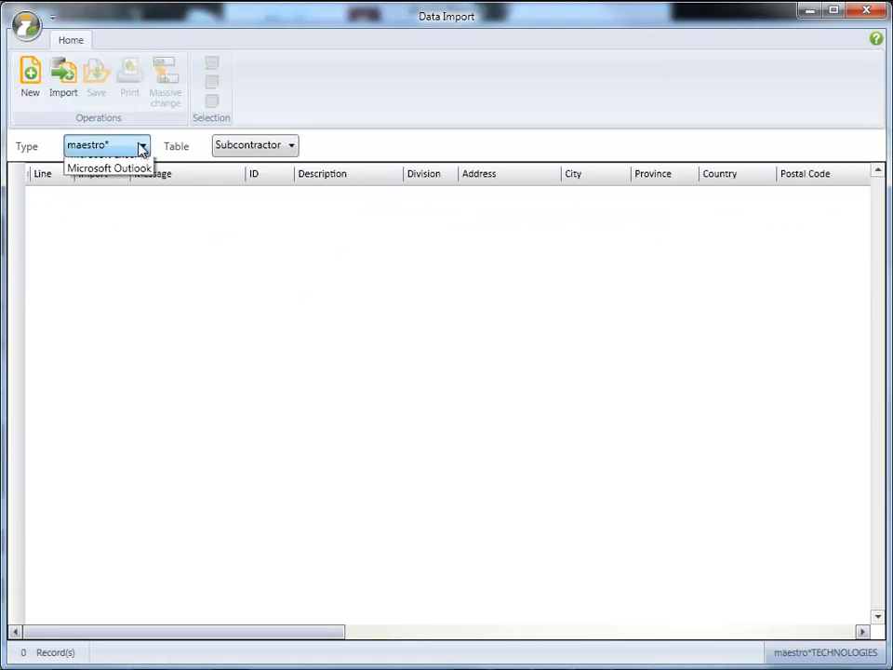
click(136, 195)
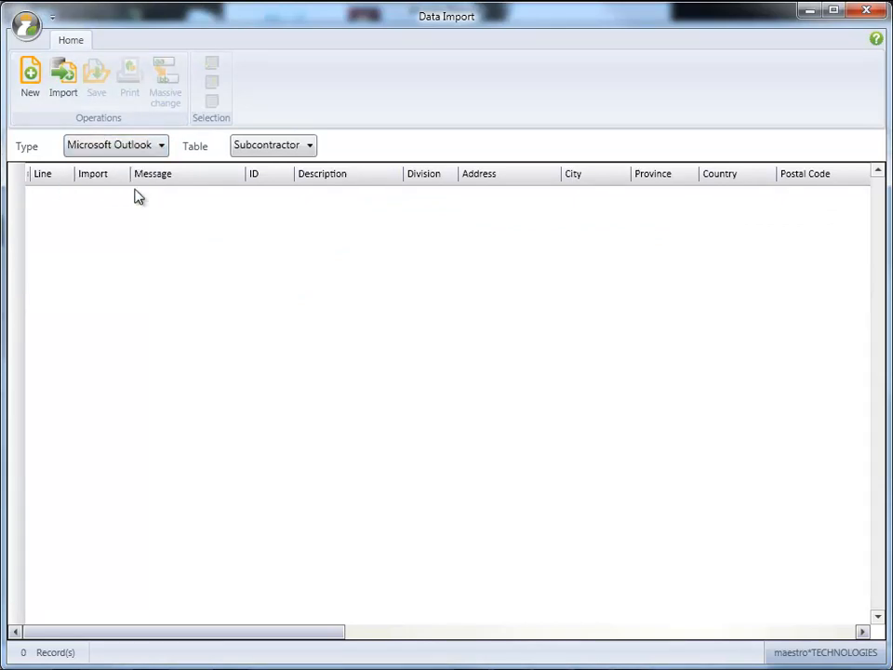
click(64, 77)
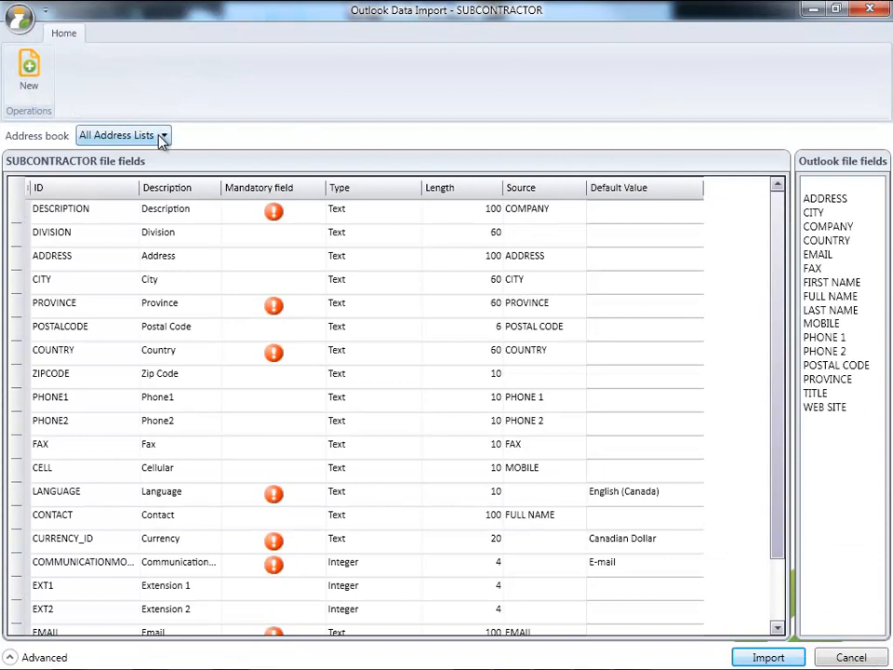
click(163, 136)
click(163, 137)
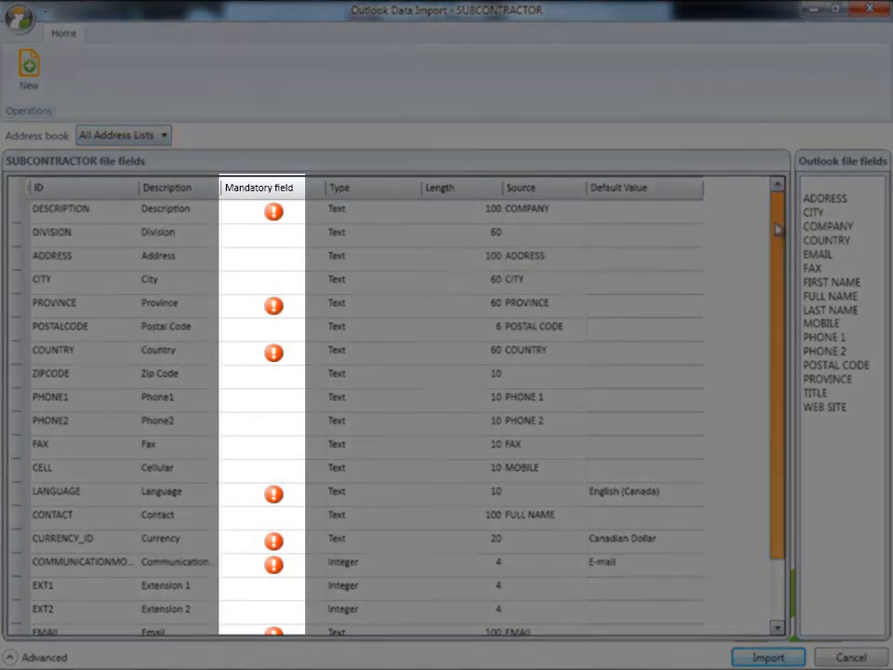
Review the mandatory field mapping for the Outlook data and import the contacts.
scroll(779, 233, down, 3)
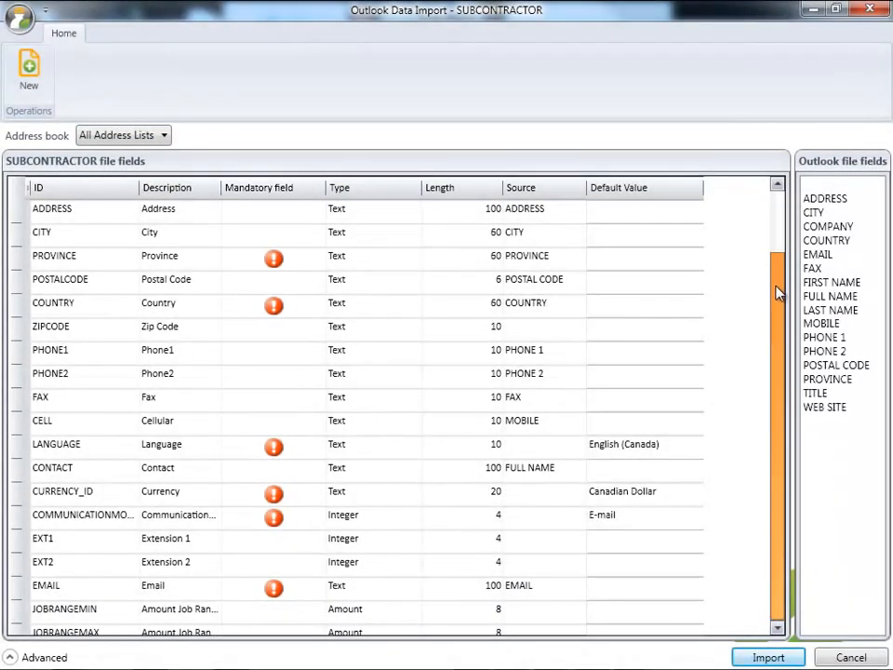
drag(780, 289, 776, 232)
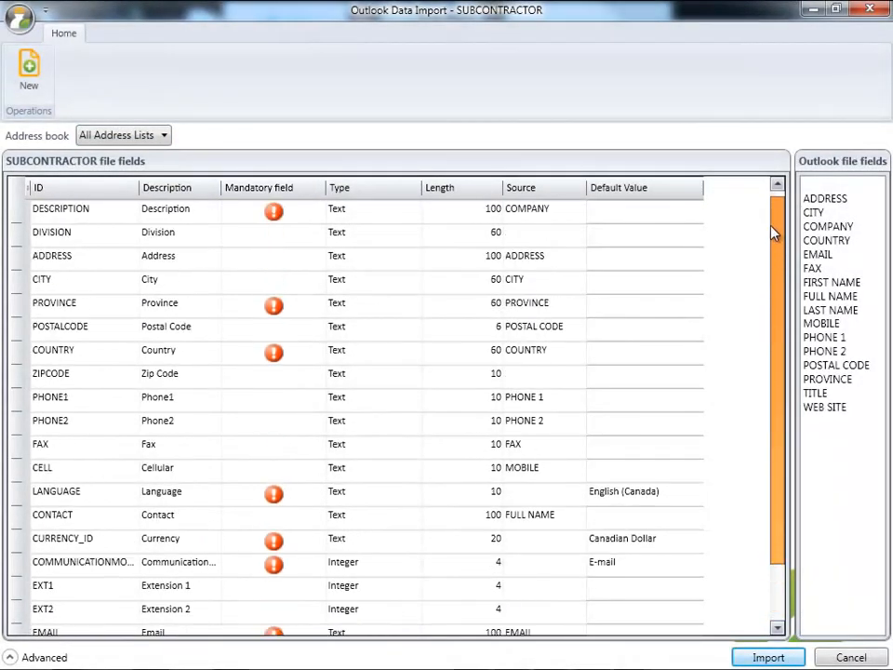
click(793, 659)
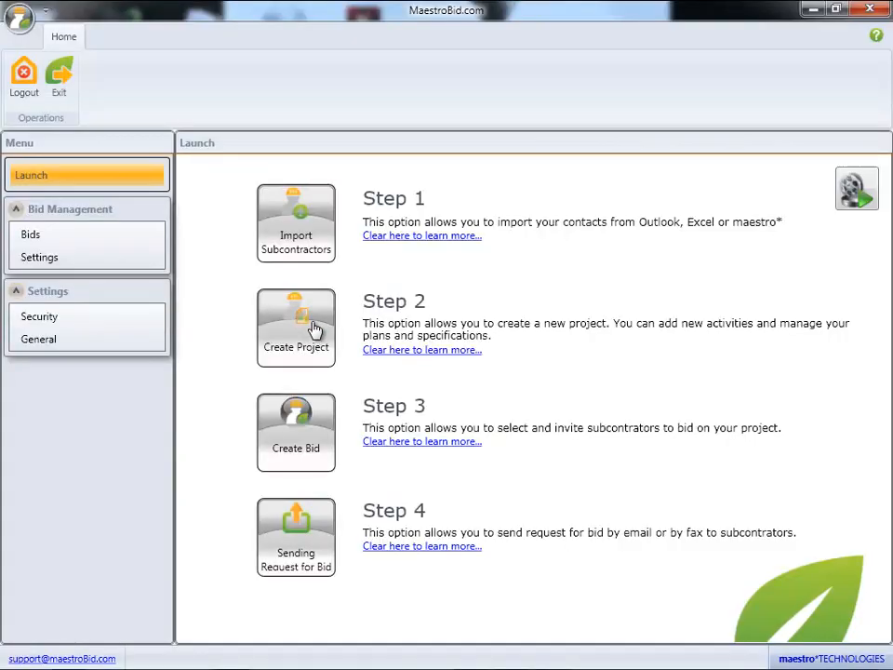
Go to project creation and open the existing project Future Shop (Richmond Hill).
click(315, 329)
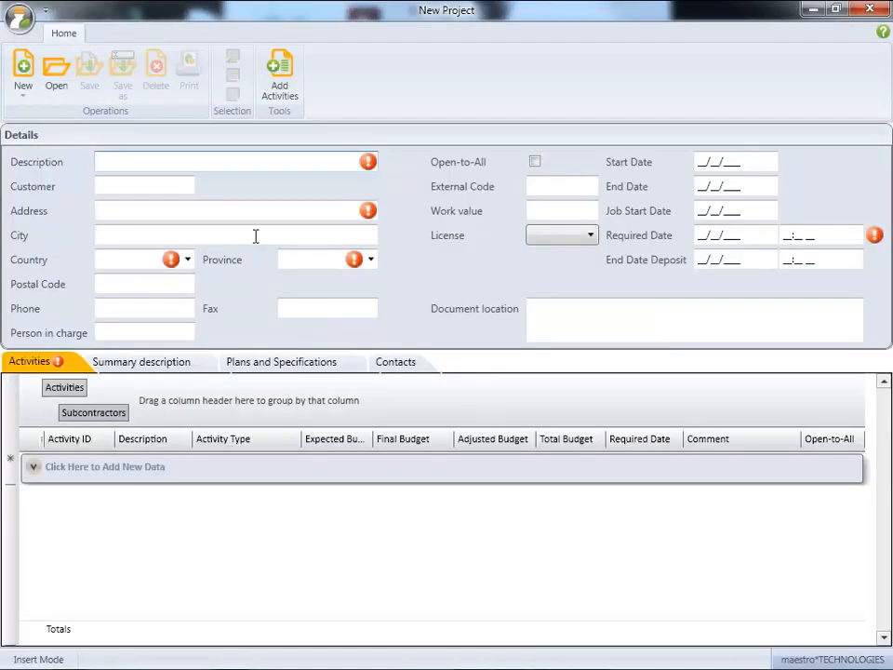
click(61, 78)
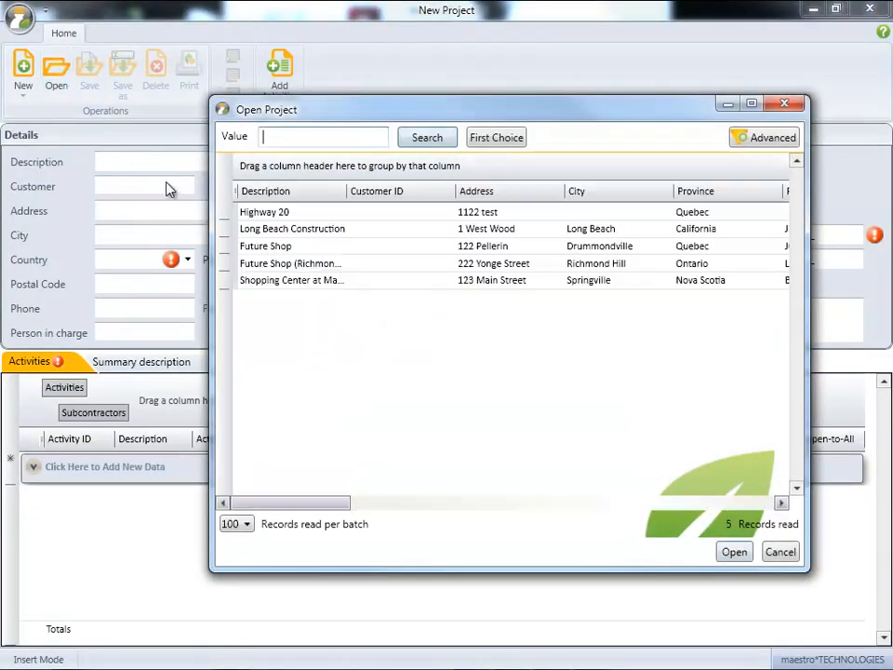
double_click(305, 264)
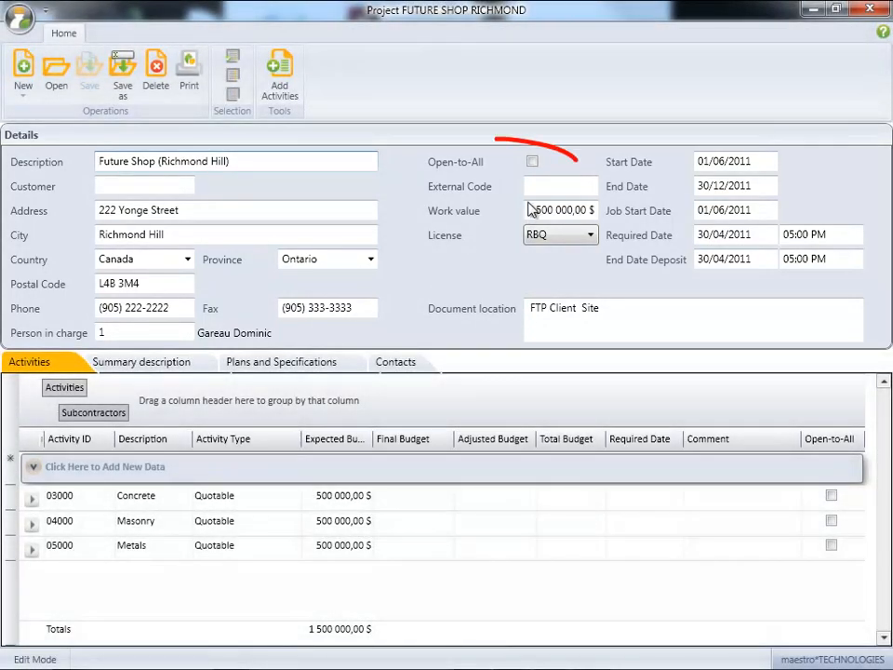
Try the Open-to-All option on the project and on the Concrete activity.
click(534, 162)
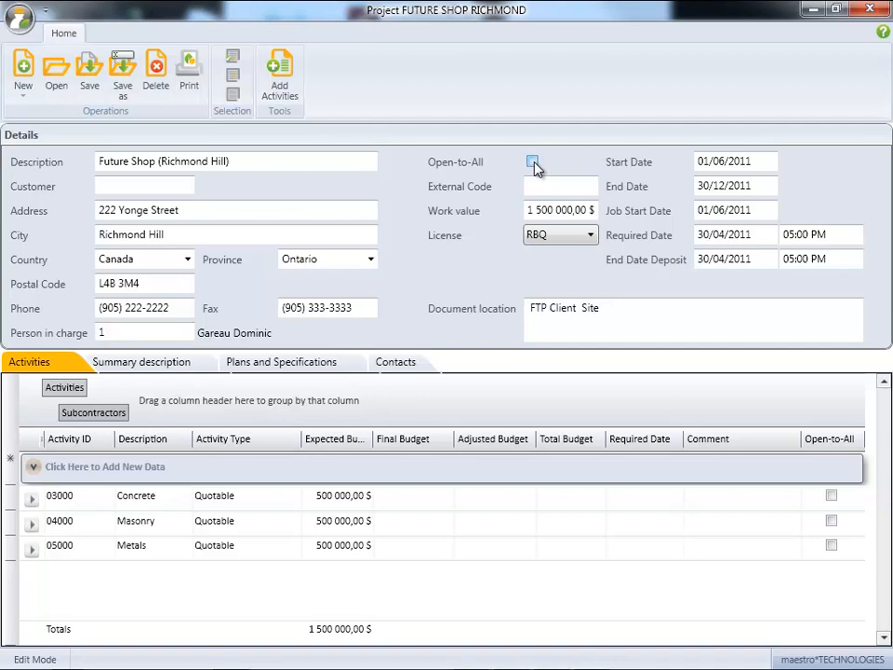
click(832, 497)
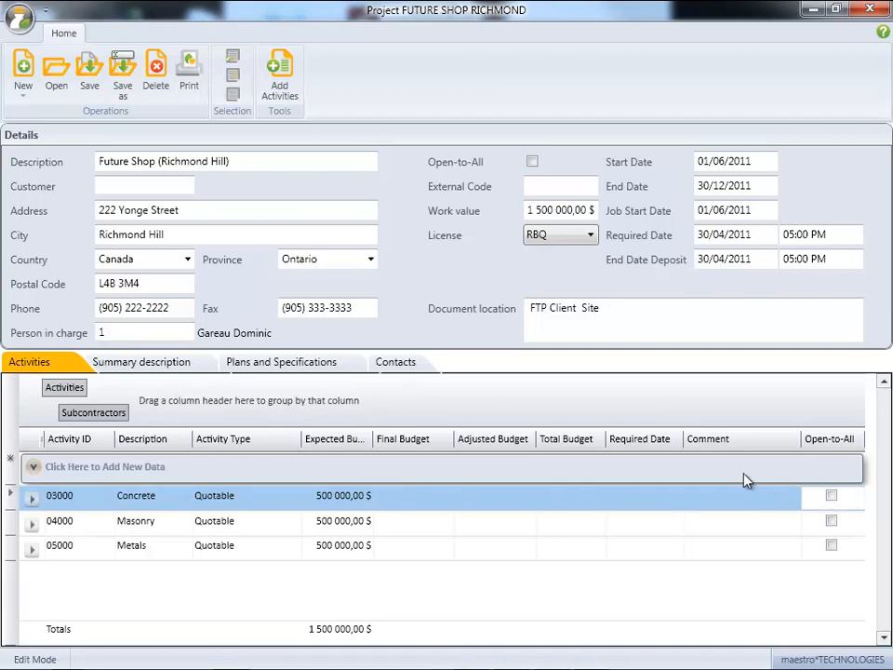
click(534, 324)
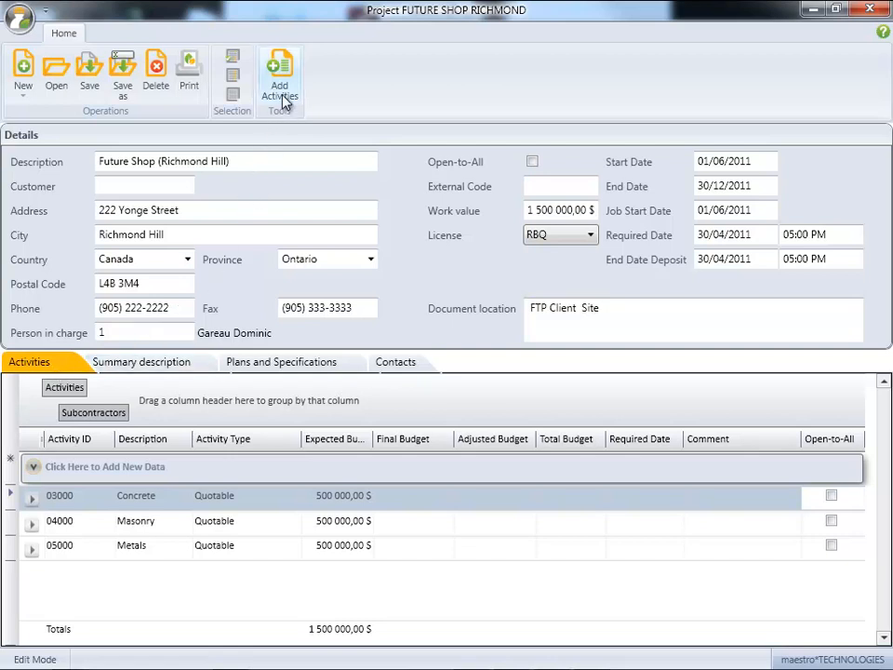
Filter the available activities by 6000 and add (06000) Wood and plastics to the project.
click(282, 69)
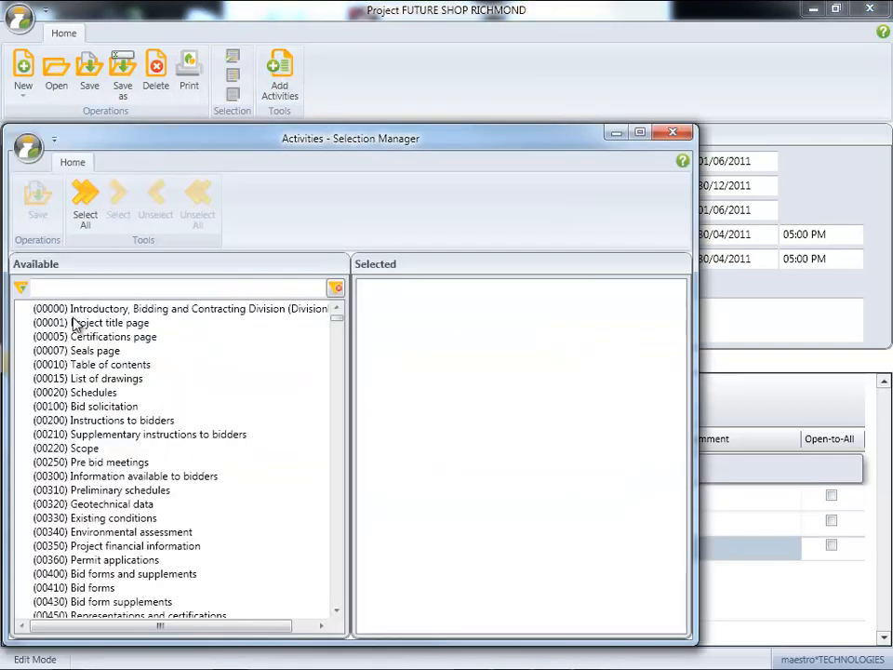
click(65, 288)
text(6000)
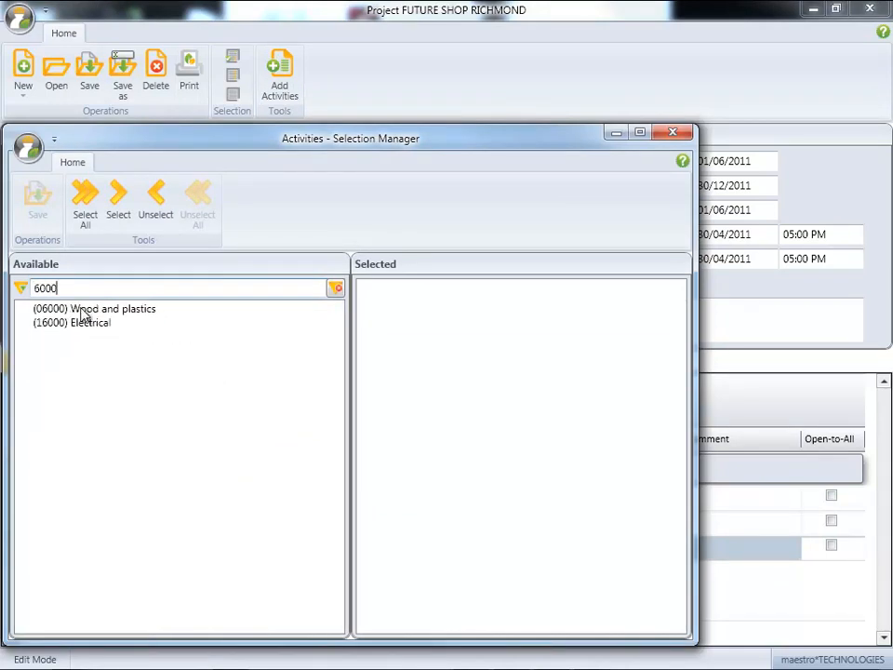
click(82, 310)
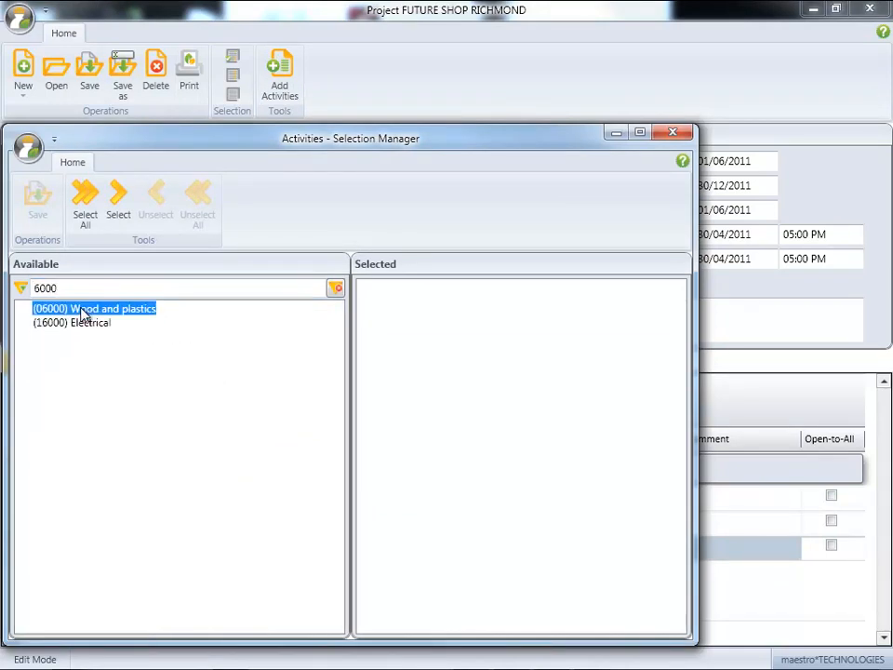
double_click(82, 310)
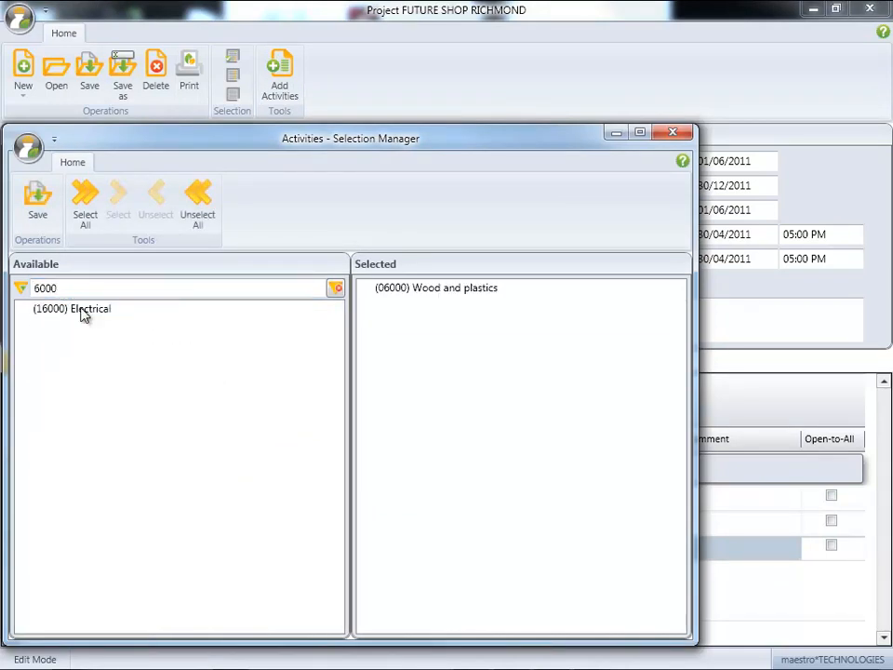
click(38, 207)
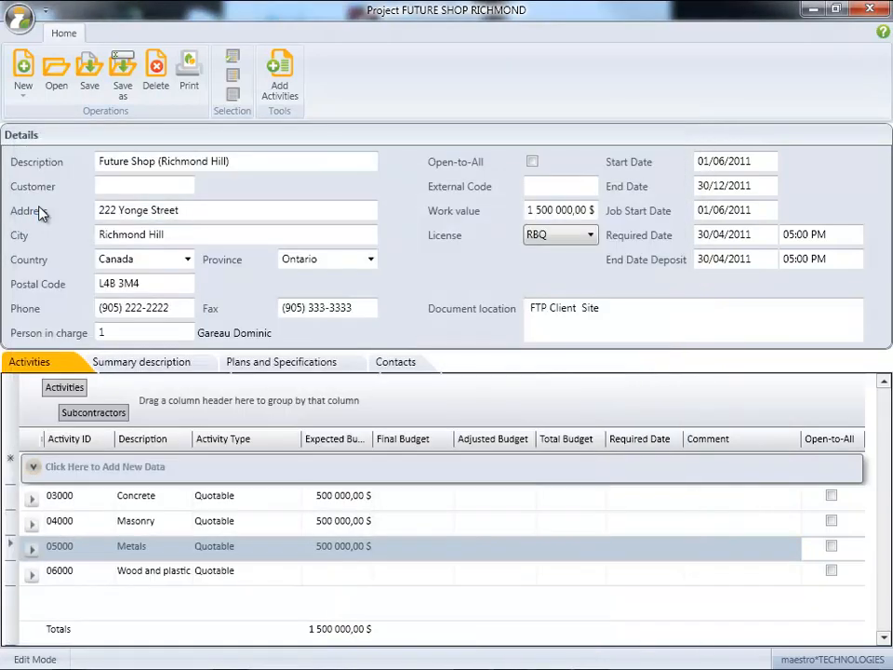
Select the Wood and plastics activity row and view the project's summary description.
click(9, 574)
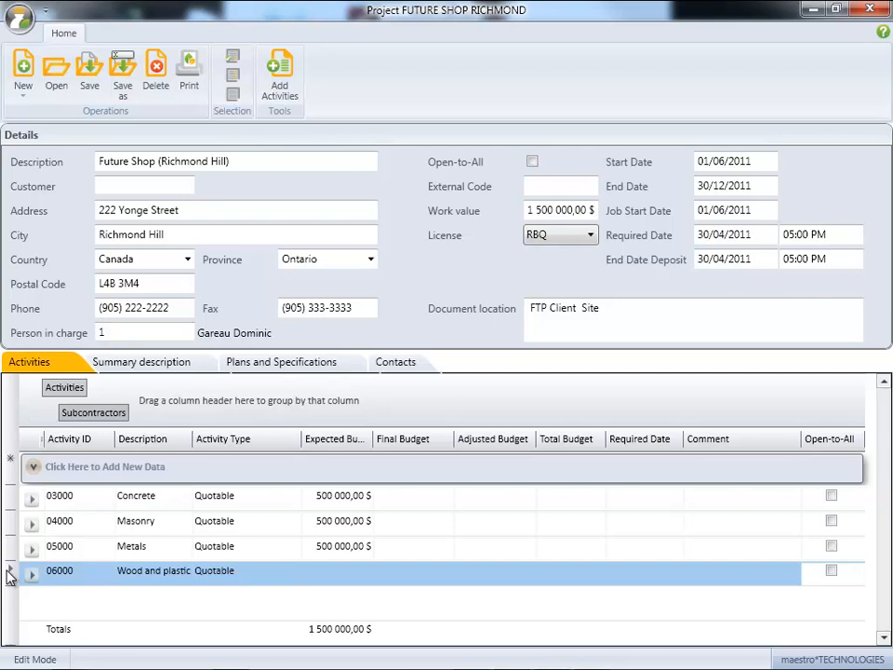
click(199, 364)
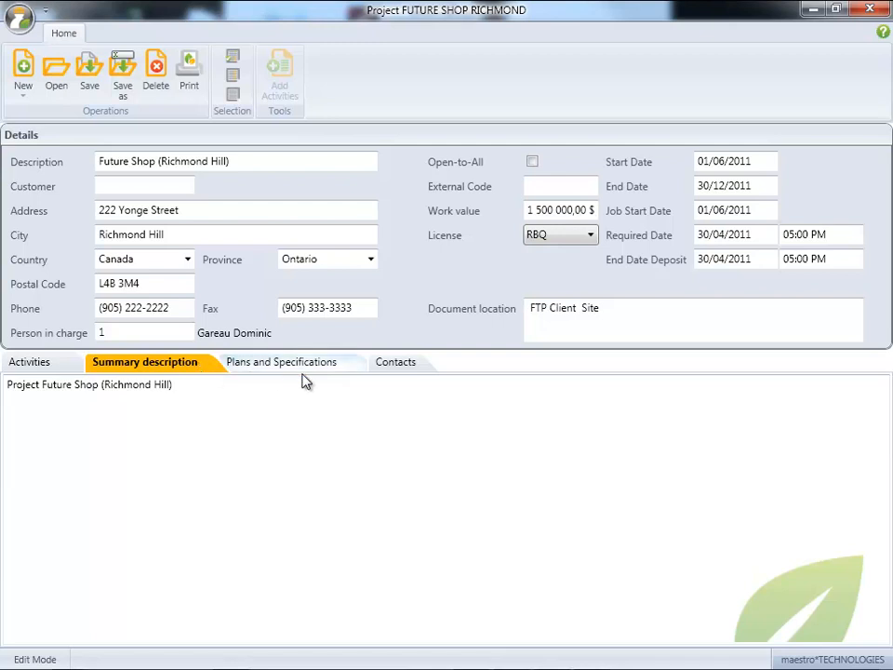
Start a new plans and specifications entry with ID PLan 3, description Plan 3, reference ref 8881 and version 3.01.
click(354, 367)
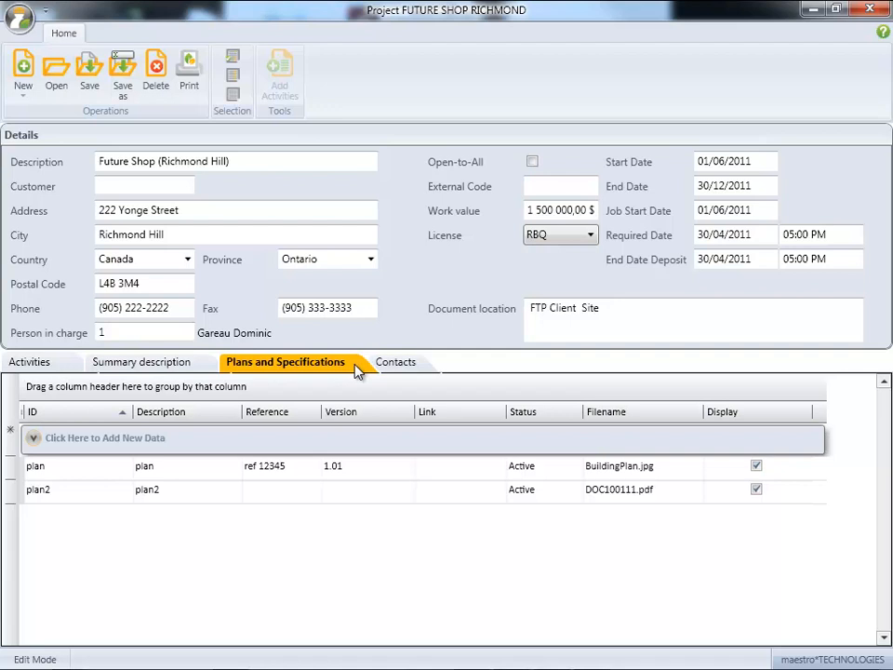
click(124, 447)
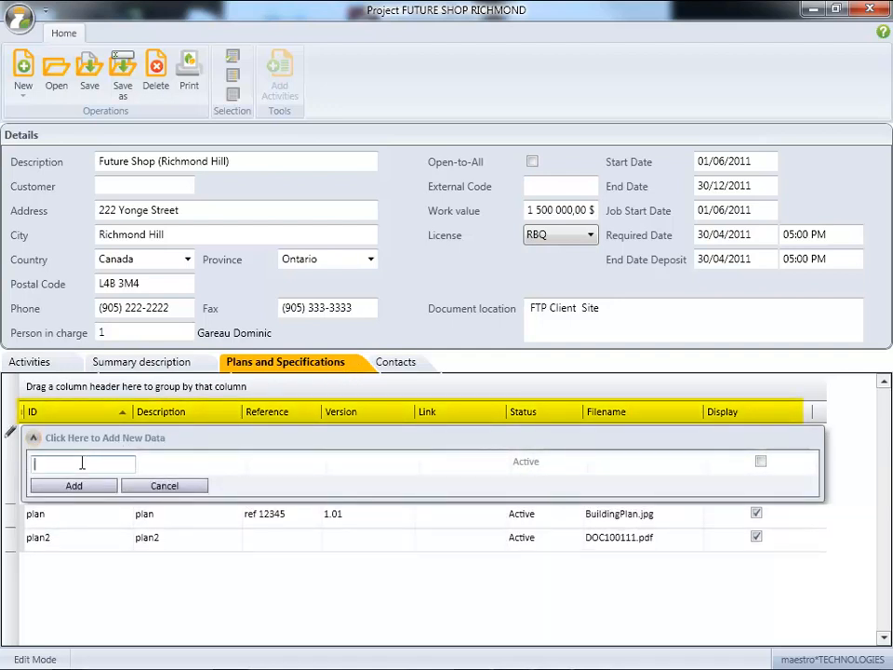
text(PLan 3)
key(Tab)
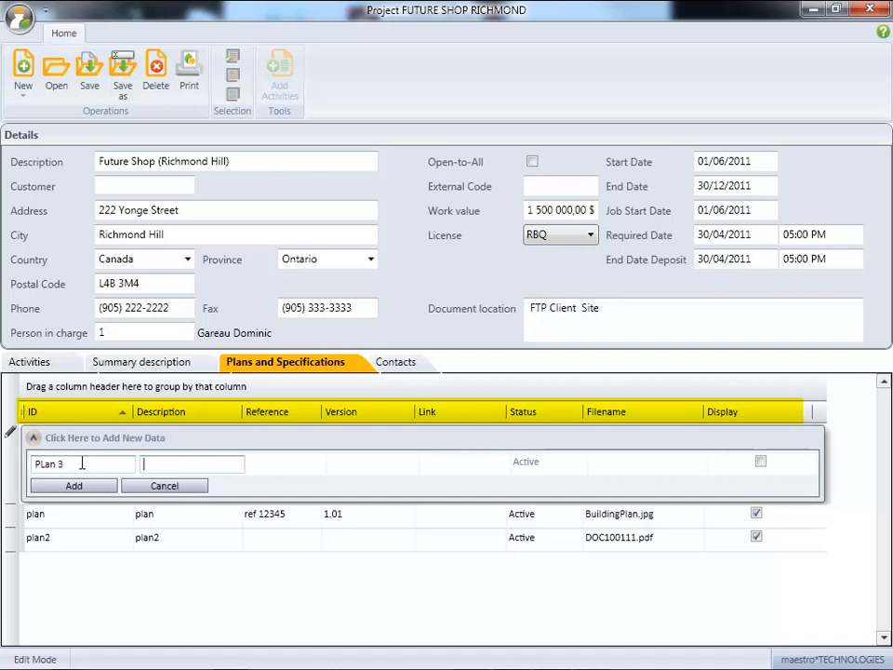
text(Plan 3)
key(Tab)
text(ref)
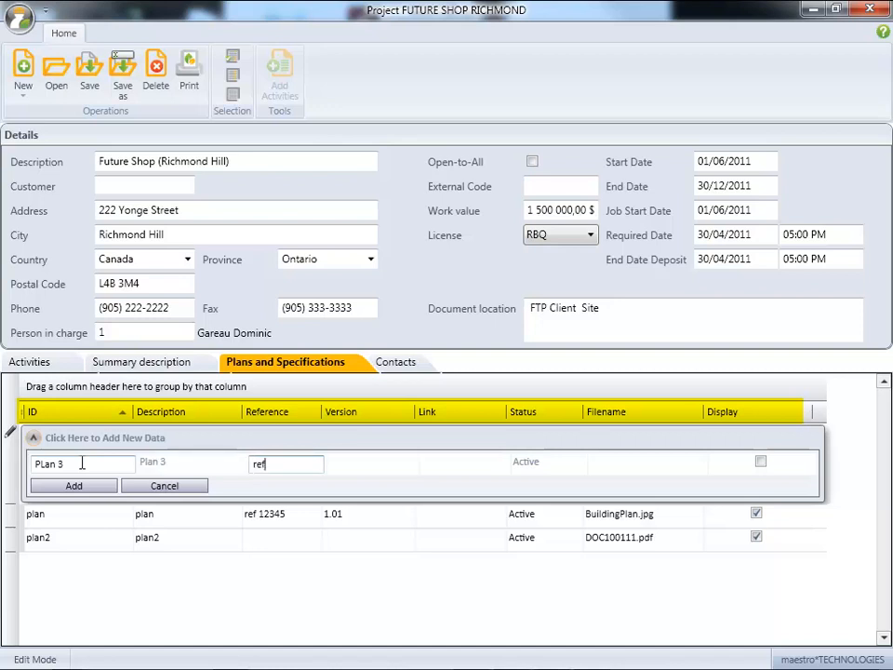
text( 8881)
key(Tab)
text(3.01)
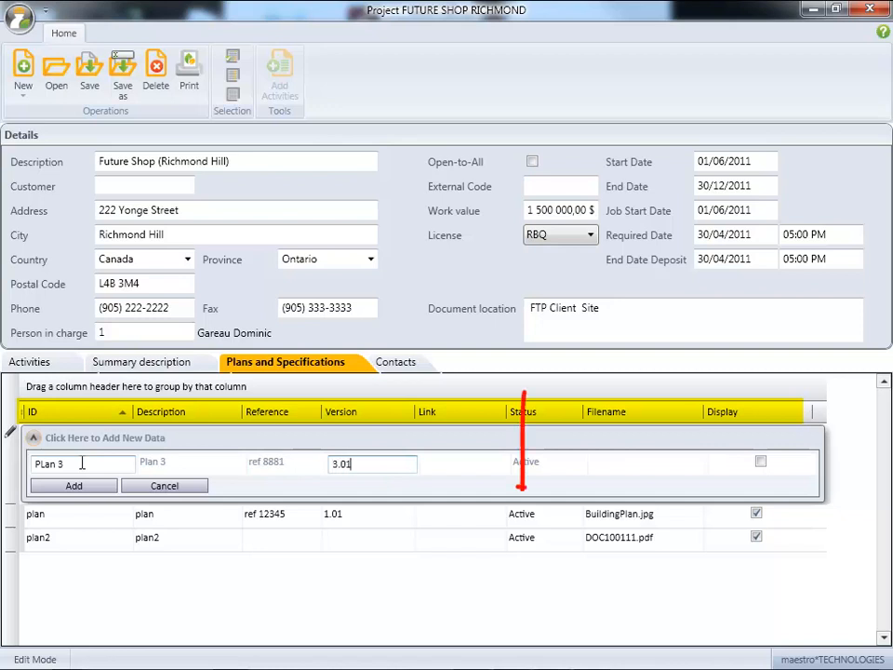
key(Tab)
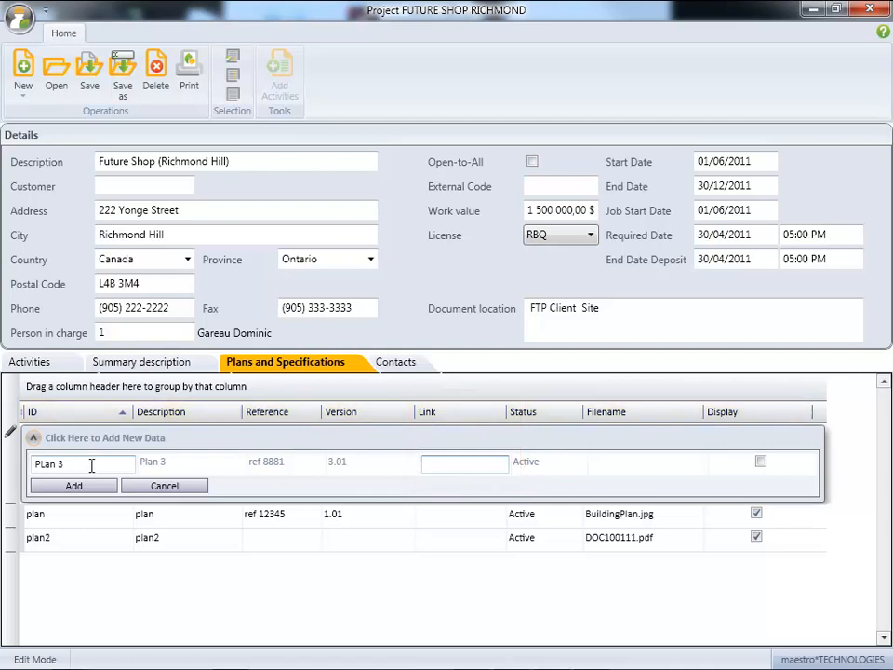
Attach Building Plan.jpg from the desktop to the new plan entry, enable its display and add it to the list.
mouse_move(658, 471)
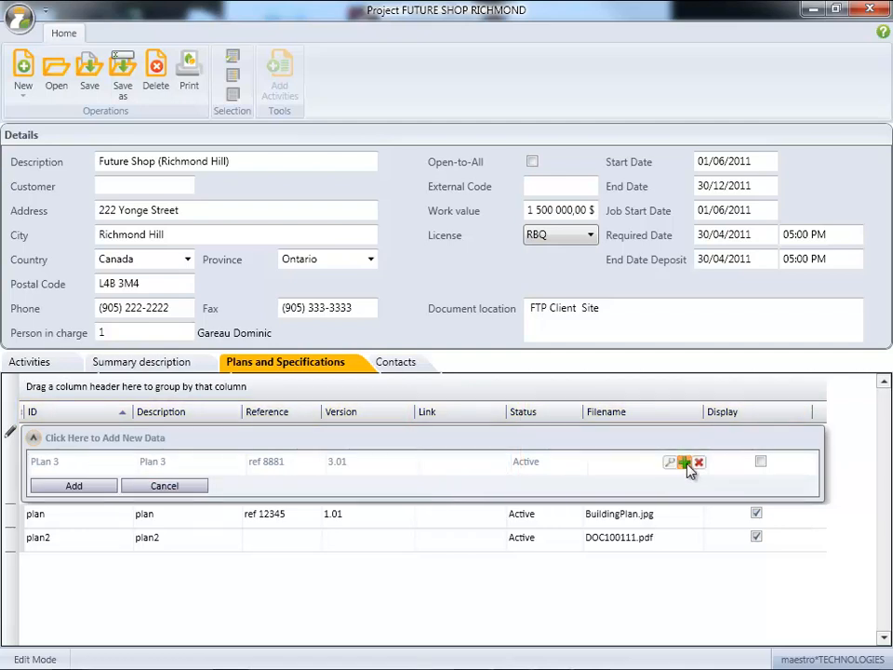
click(686, 464)
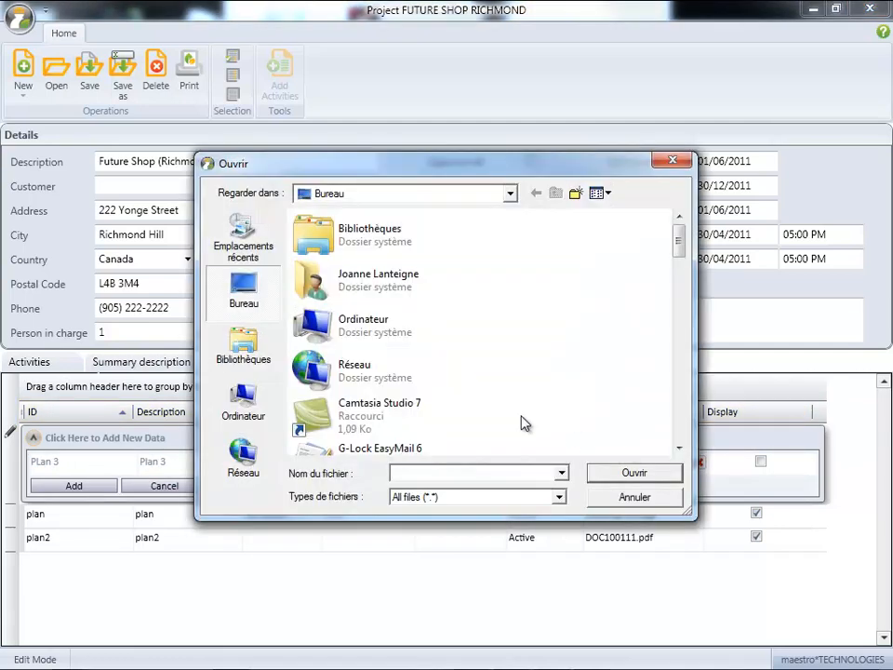
scroll(526, 423, down, 6)
double_click(318, 317)
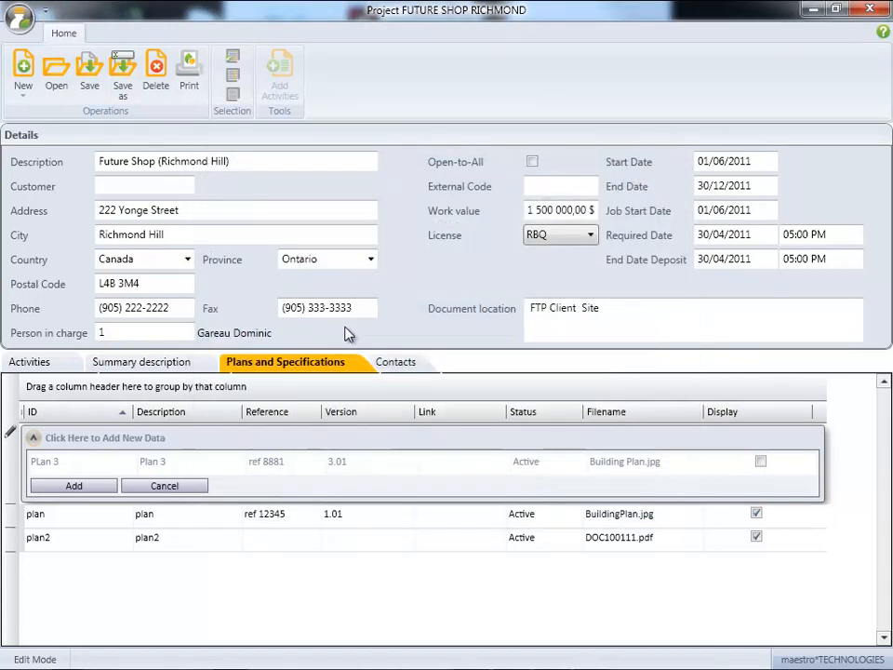
click(761, 462)
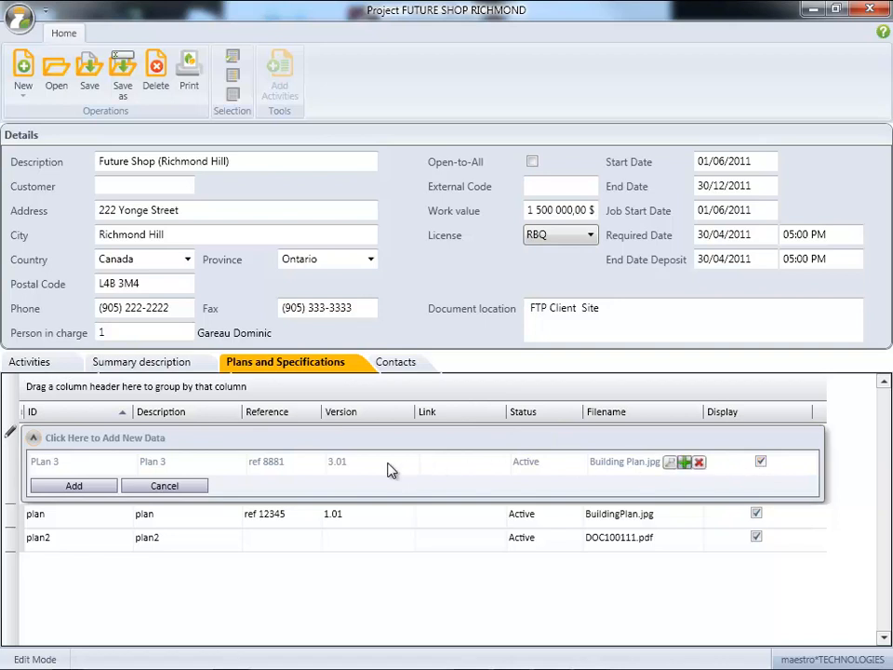
click(75, 486)
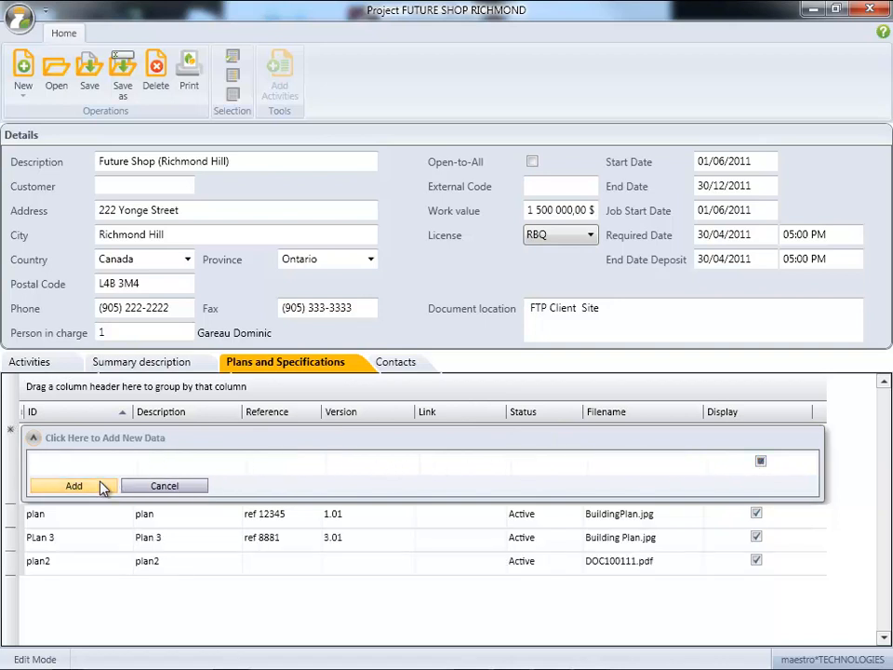
Try the Display option on the PLan 3 row.
click(69, 515)
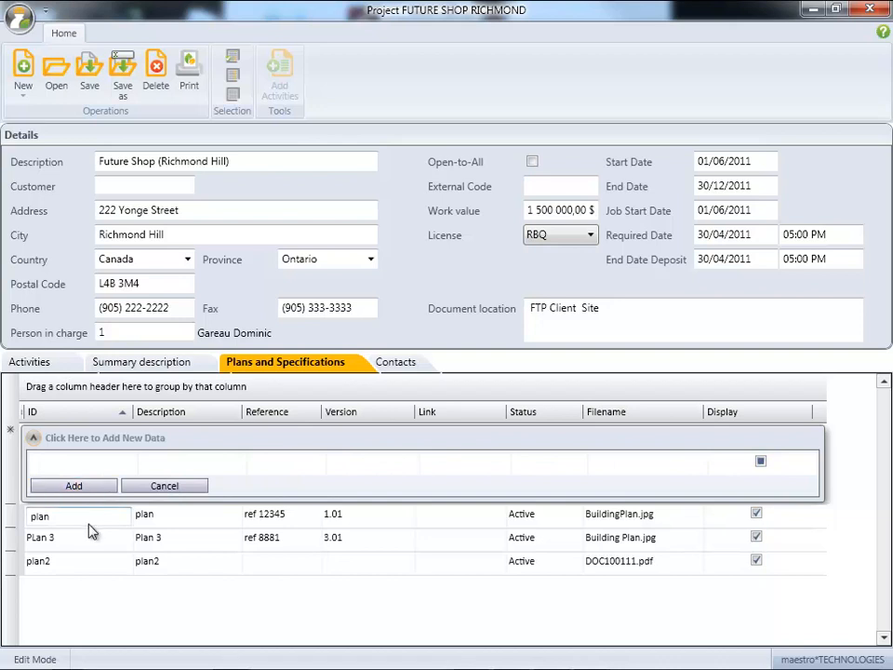
click(130, 541)
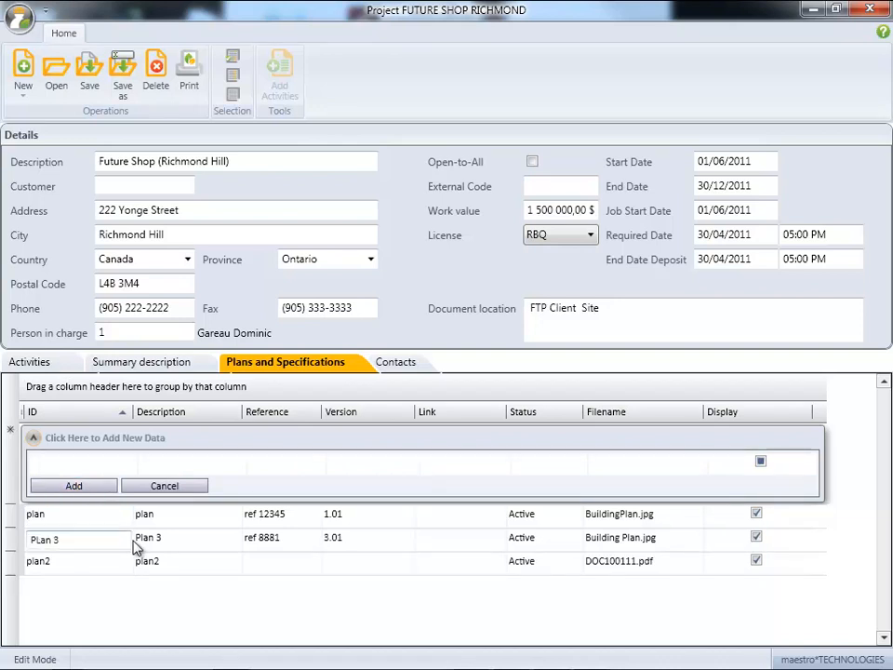
click(758, 538)
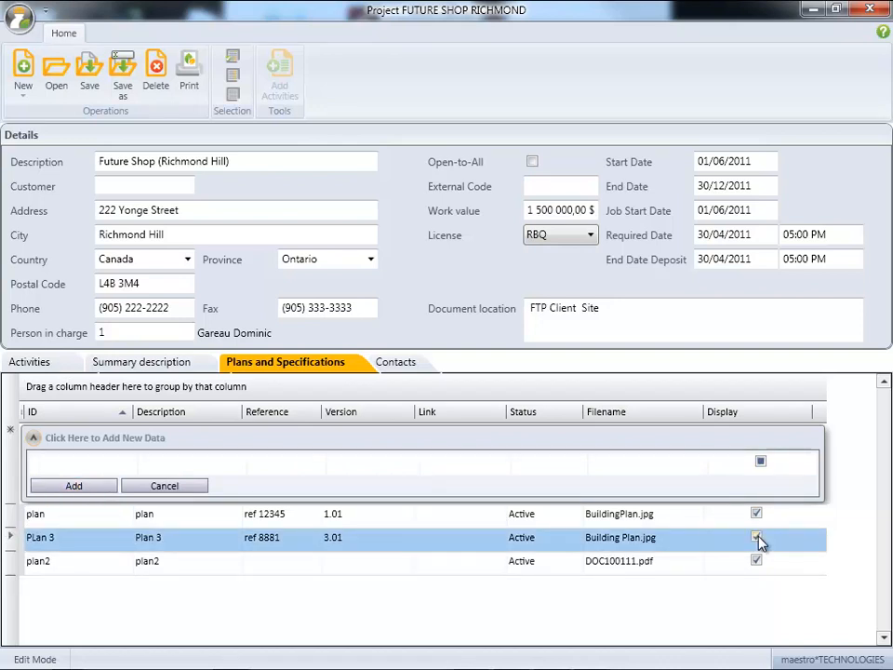
click(758, 539)
View the project's contacts and open the entry row for a new contact.
click(383, 370)
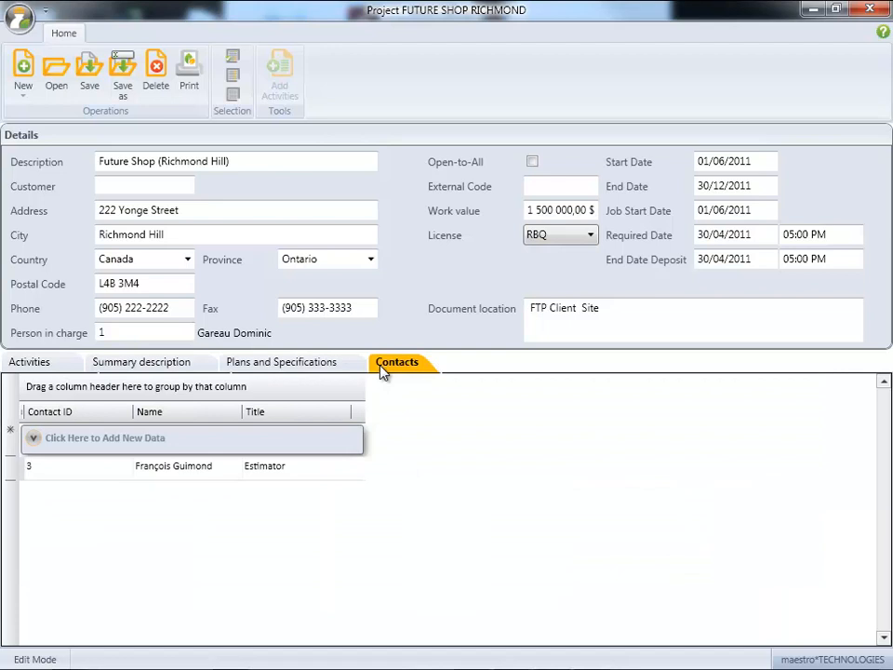
click(138, 446)
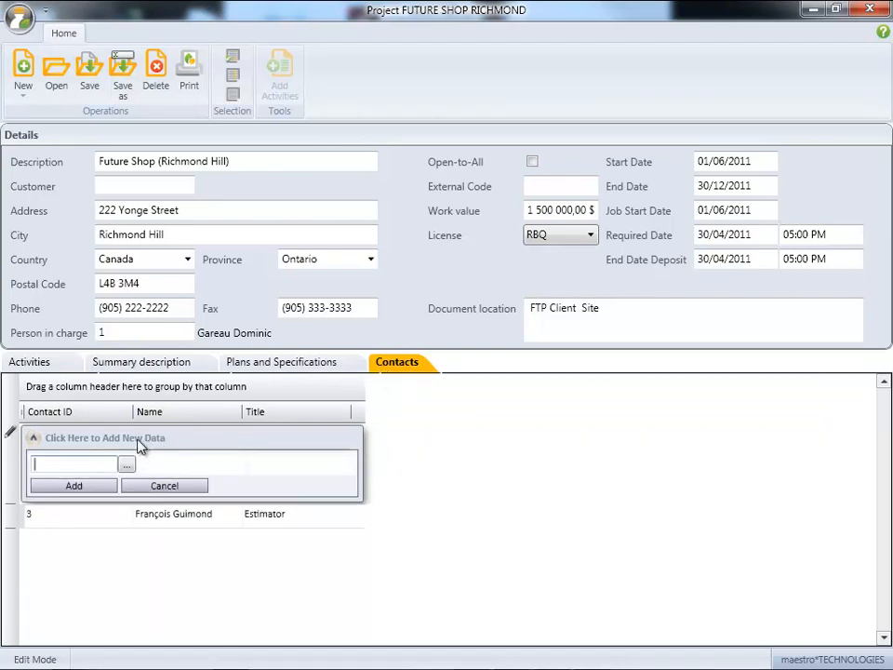
click(138, 446)
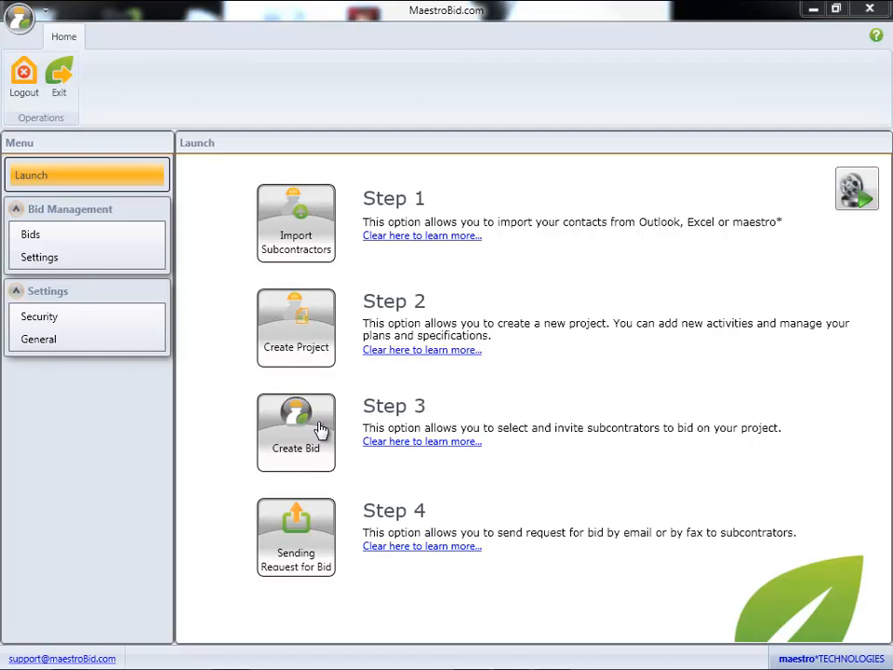
Go to bid creation and open the recent project FUTURE SHOP RICHMOND.
click(320, 428)
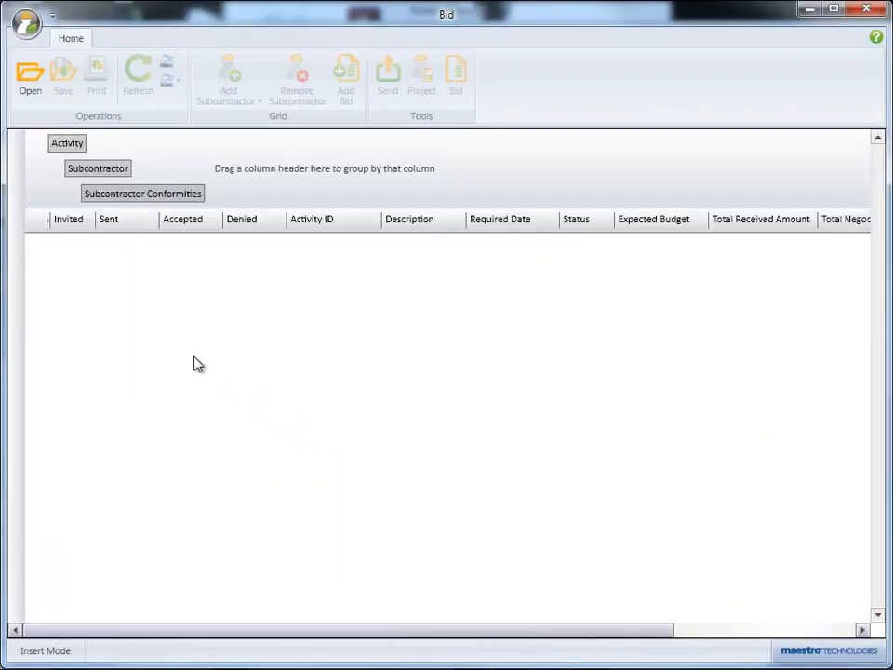
click(28, 26)
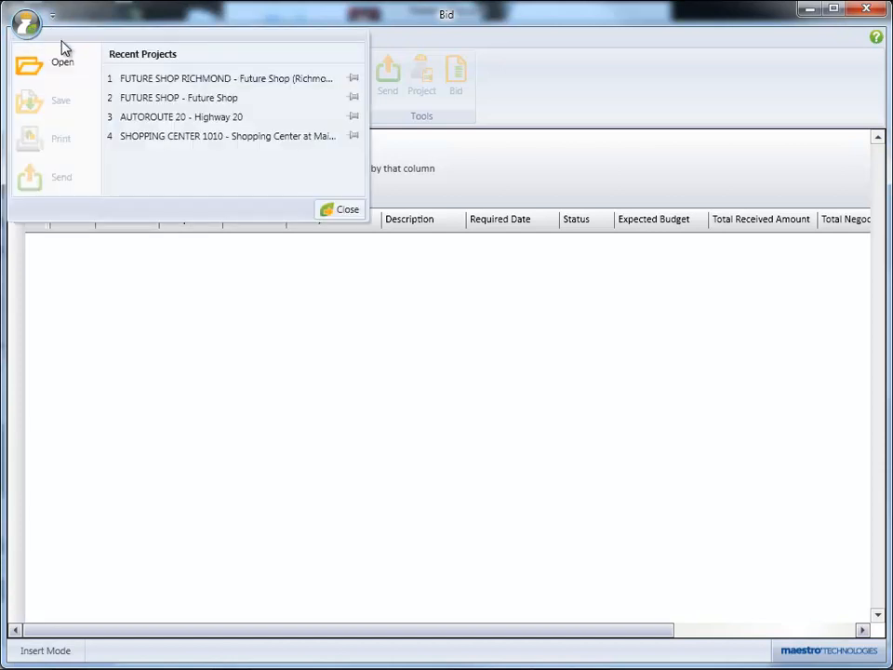
click(128, 79)
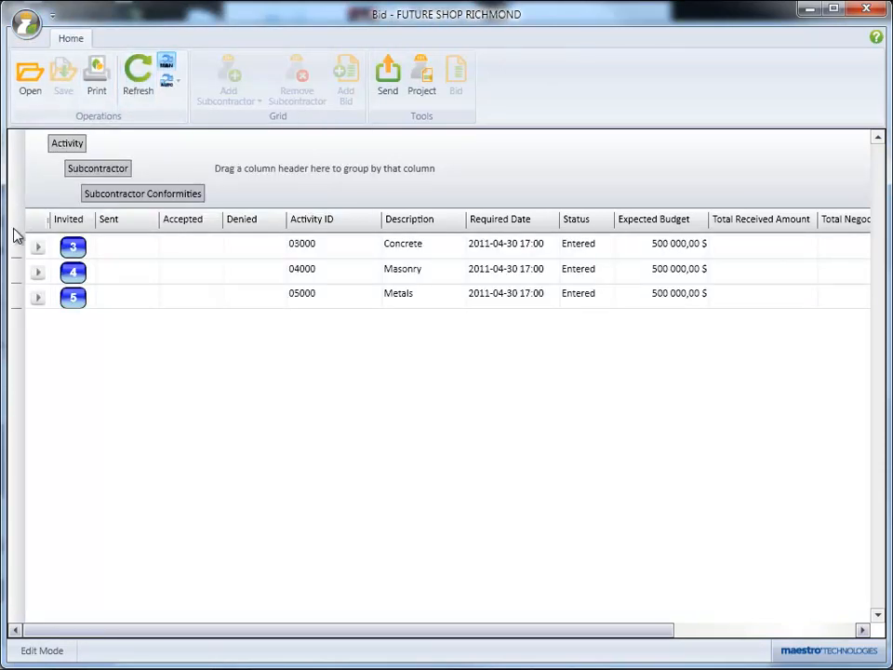
Start adding a subcontractor to the 03000 Concrete activity and check the province and country choices of the area filter.
click(35, 248)
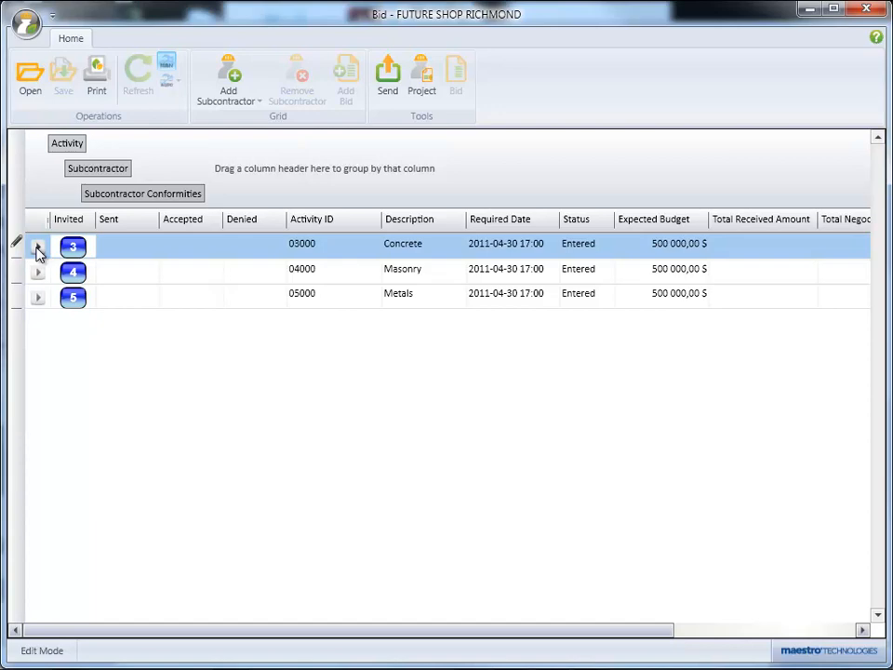
click(229, 74)
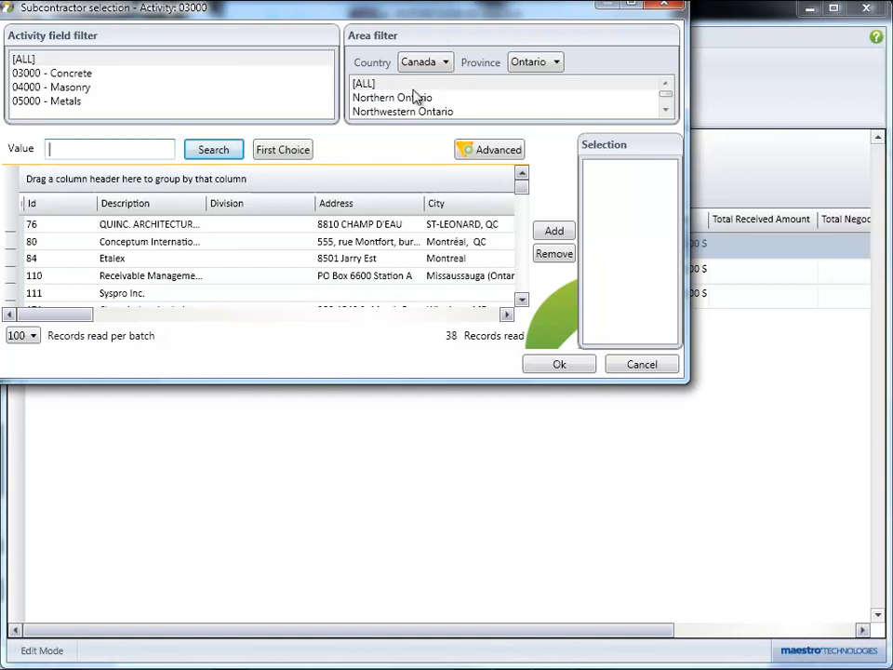
click(557, 64)
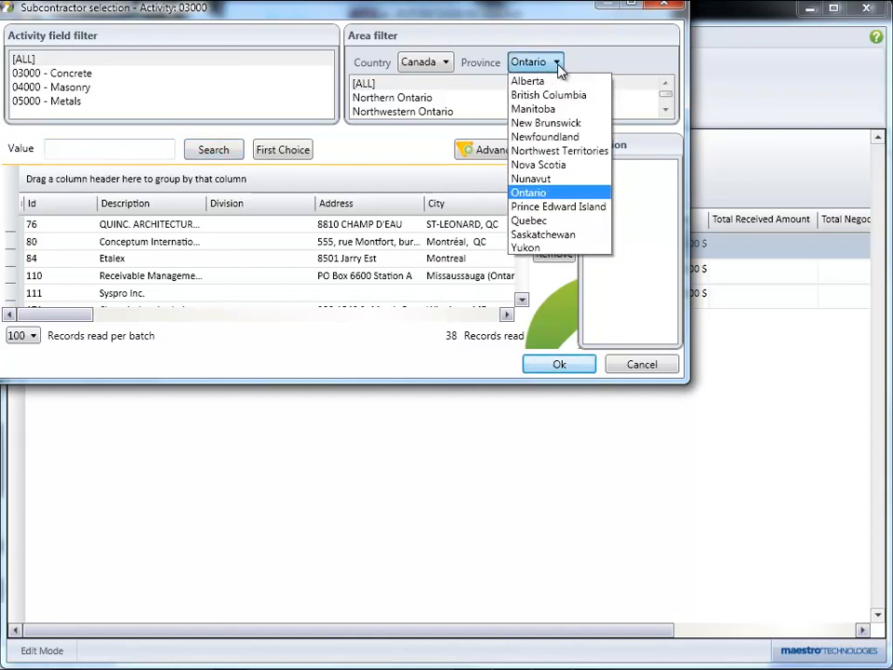
click(558, 65)
click(448, 65)
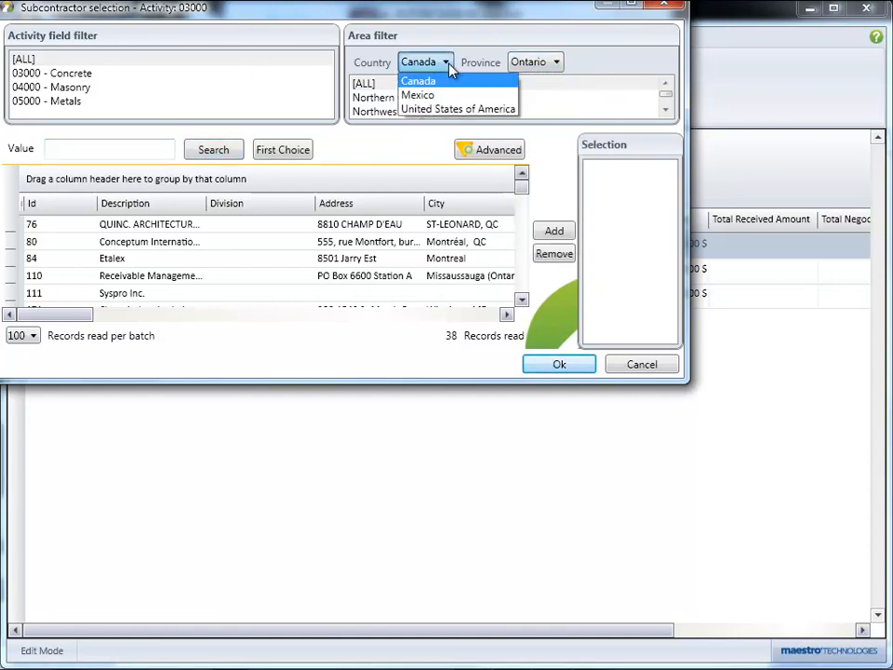
click(449, 67)
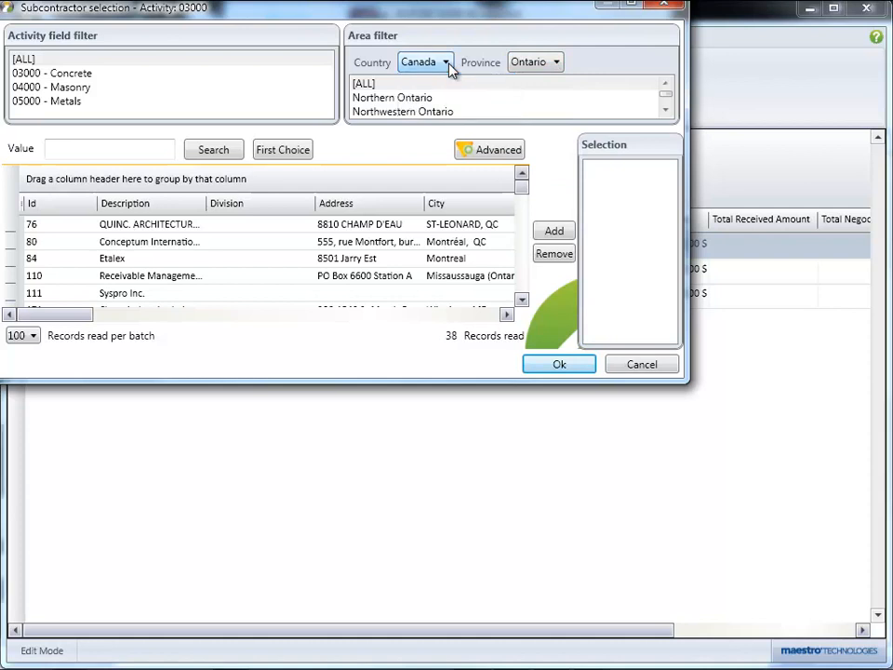
Search subcontractors filtered by 03000 - Concrete and add the one located in Ridgeway to the activity.
click(65, 75)
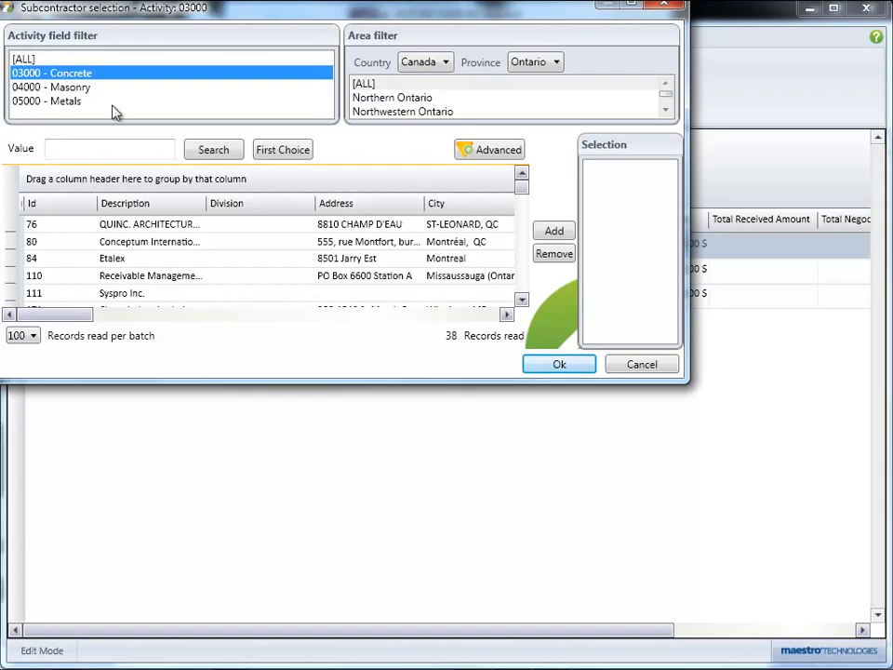
click(222, 151)
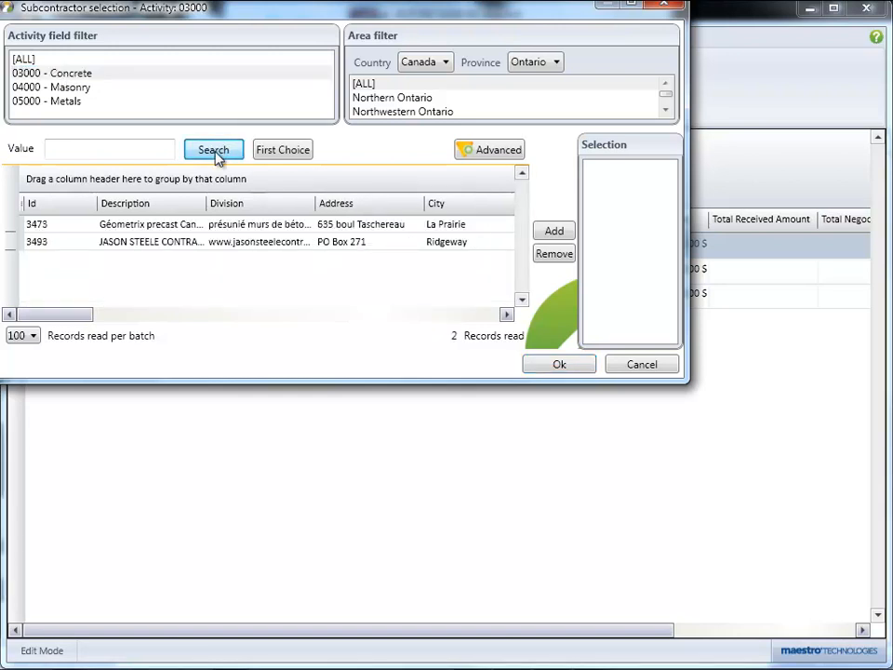
click(125, 244)
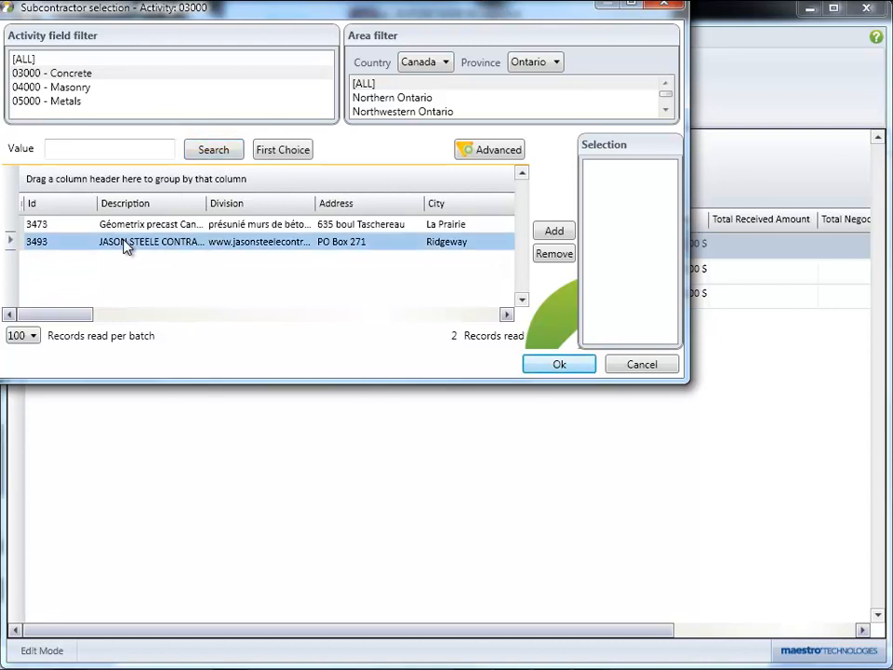
click(564, 232)
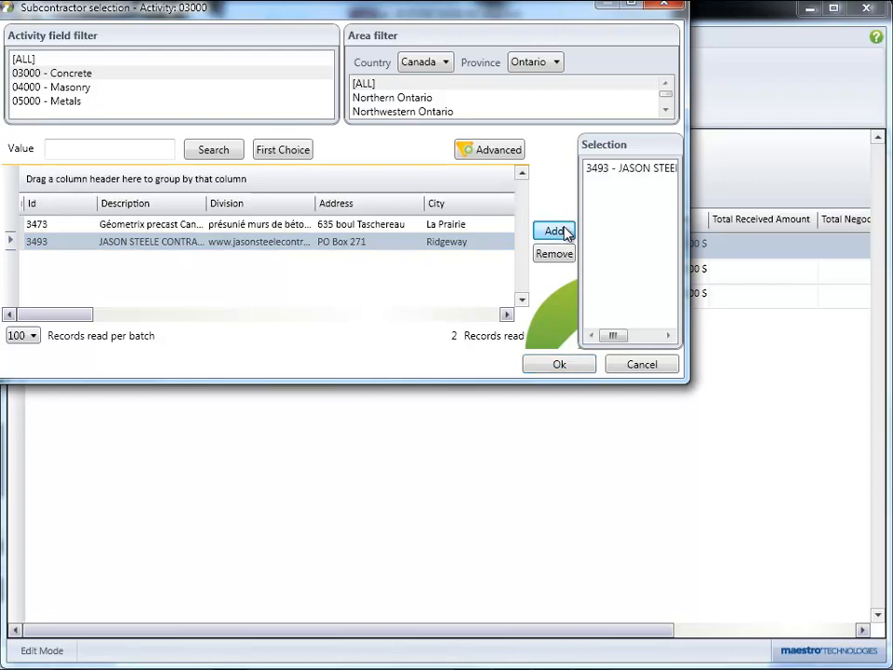
click(586, 367)
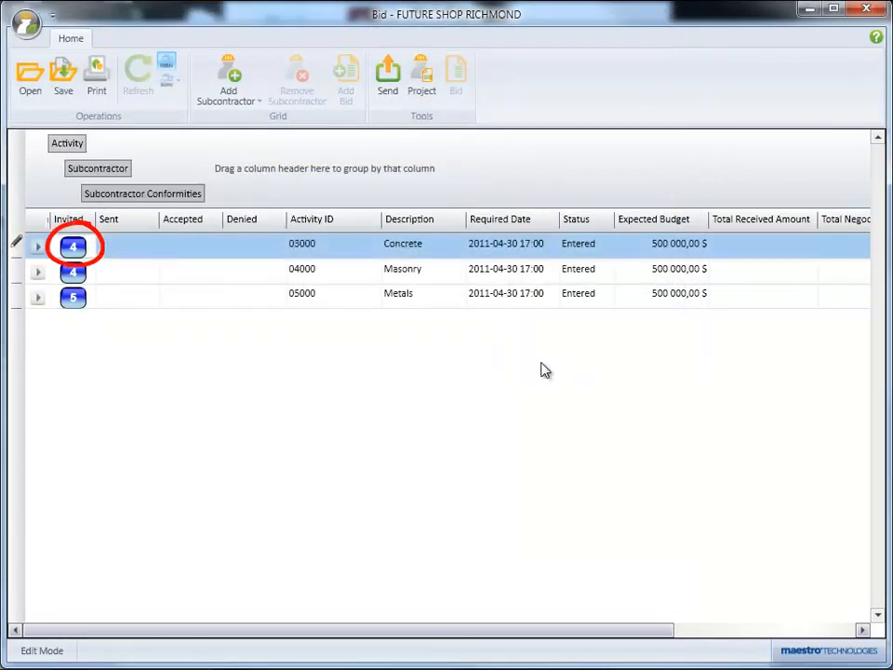
Examine the subcontractors invited for the Concrete and Masonry activities, and return to the launch page.
click(38, 247)
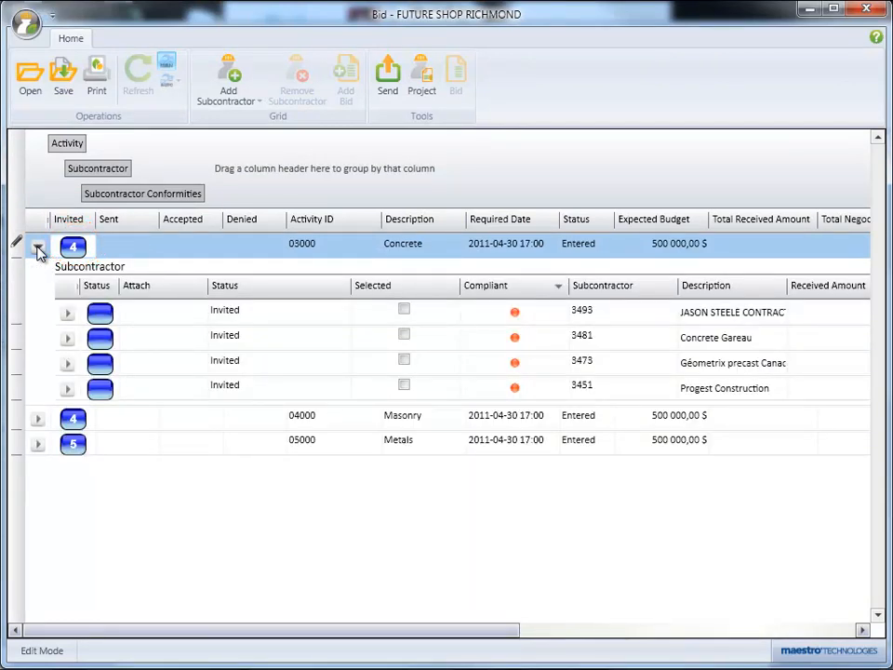
click(38, 247)
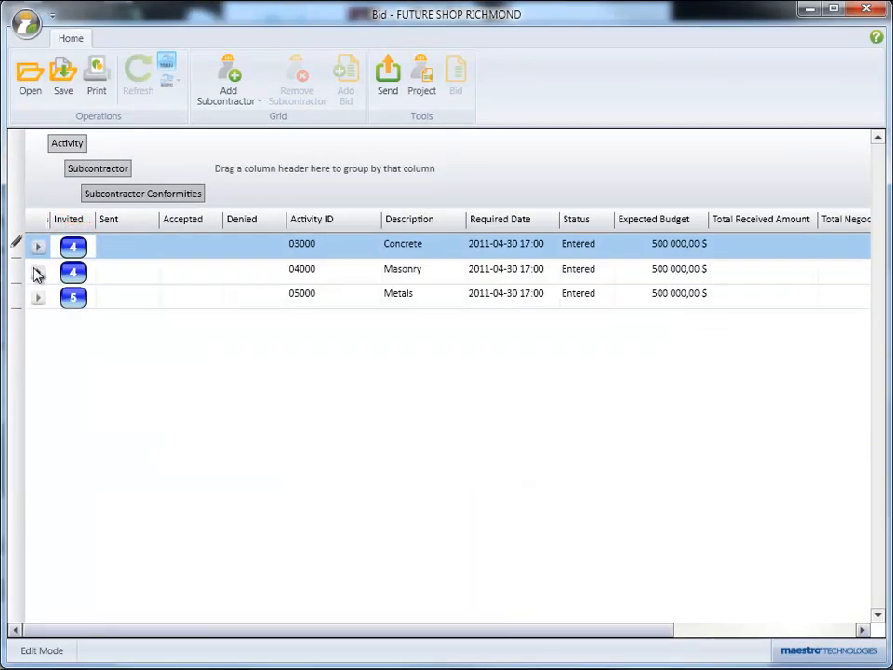
click(38, 272)
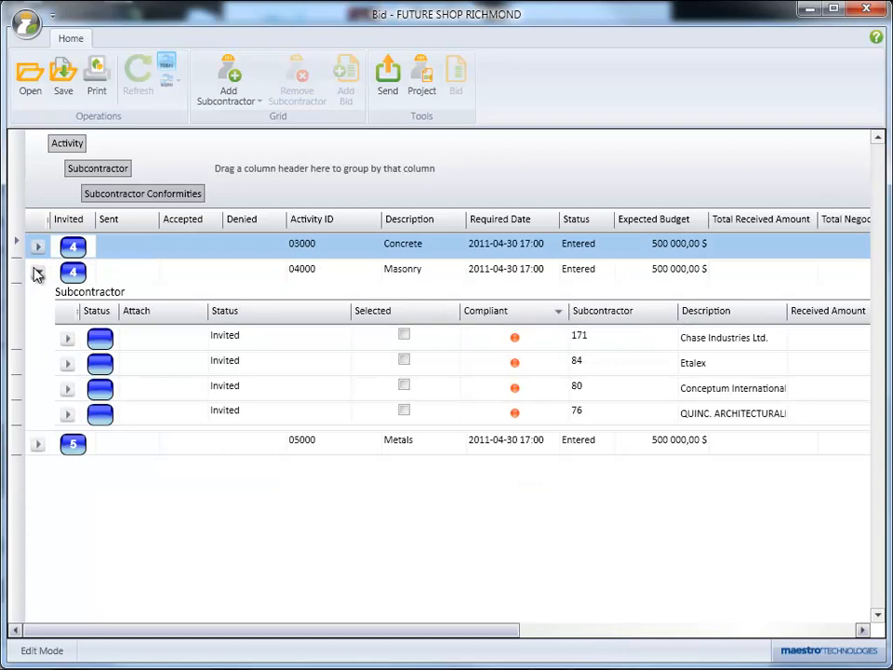
click(37, 273)
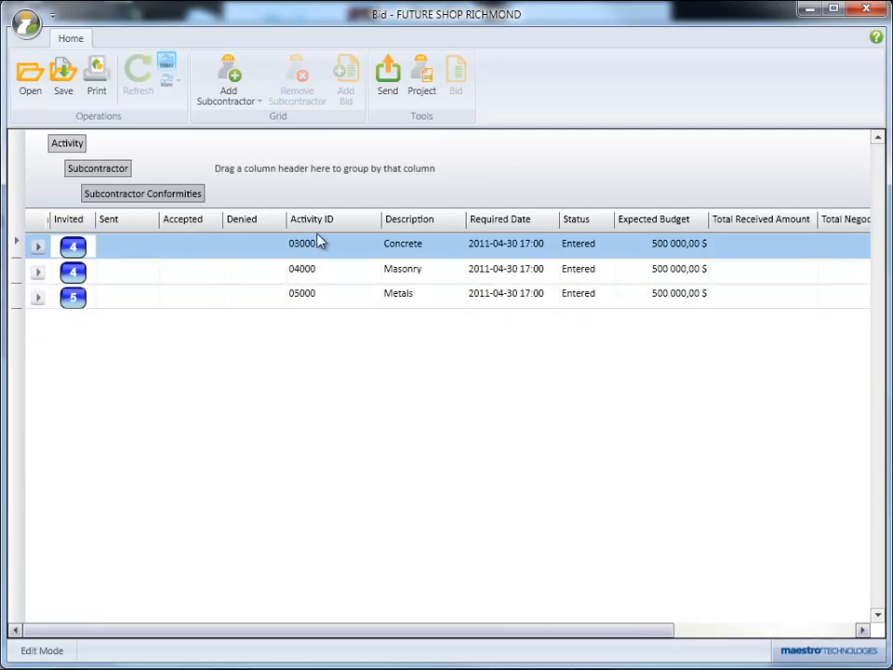
click(805, 11)
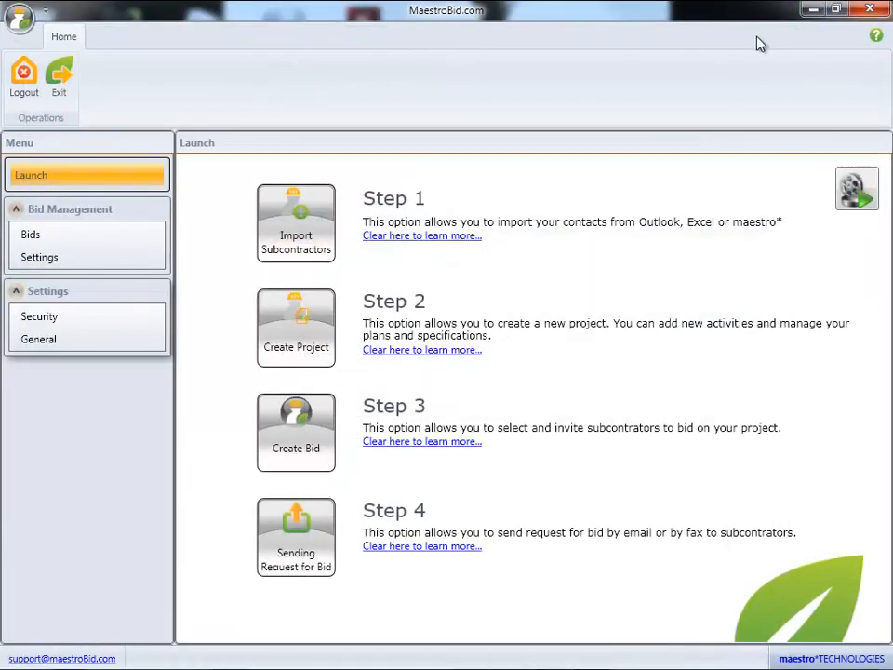
Generate the Bid List report for the FUTURE SHOP RICHMOND project.
click(40, 240)
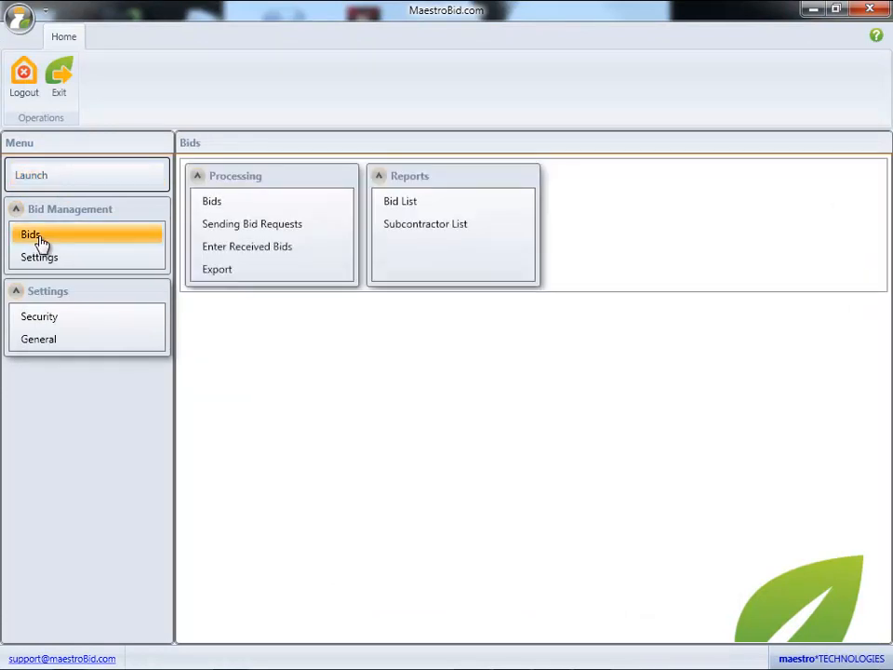
click(441, 204)
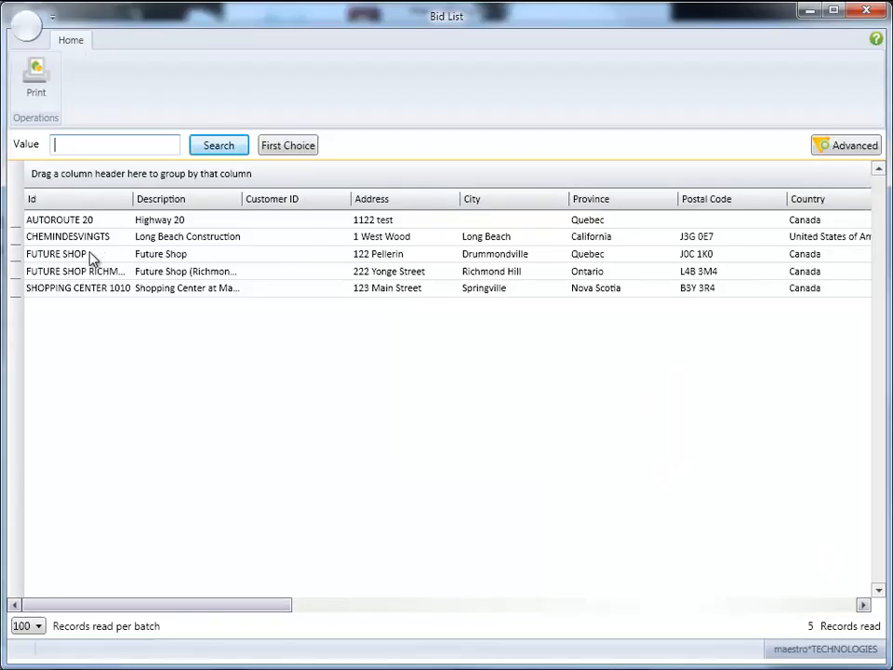
click(71, 275)
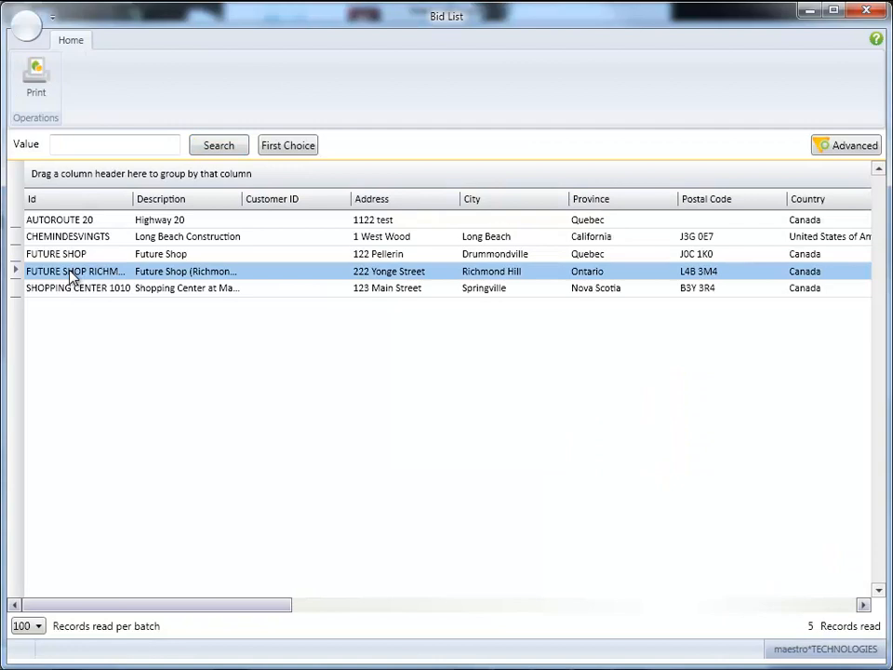
click(35, 80)
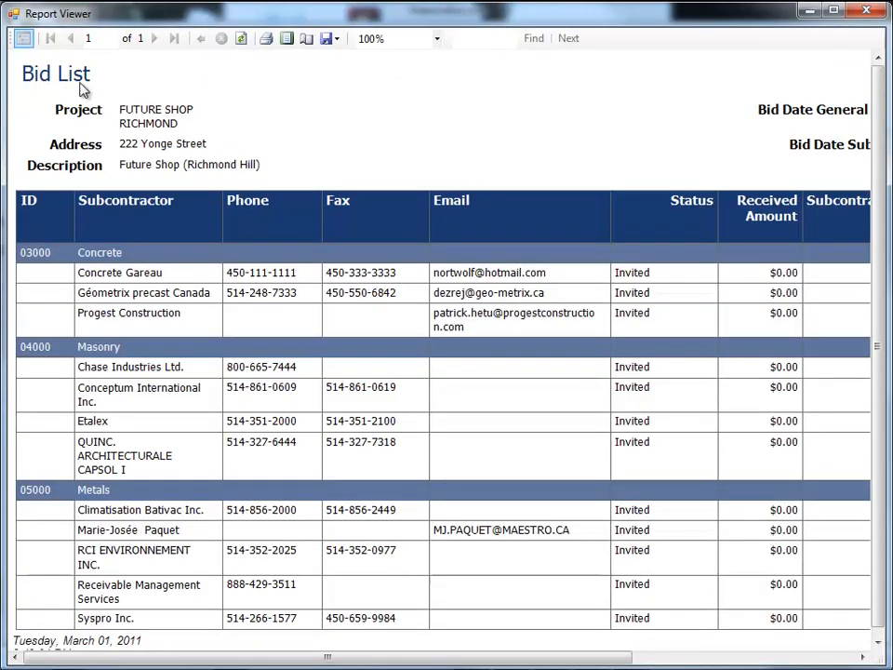
Check the export formats available for the Bid List report and close the report.
click(341, 41)
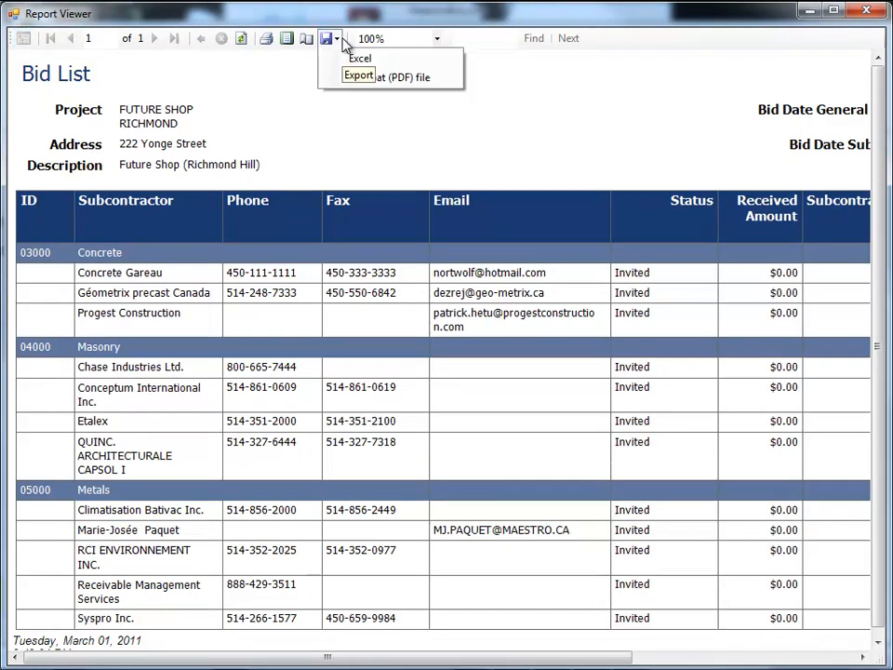
click(453, 82)
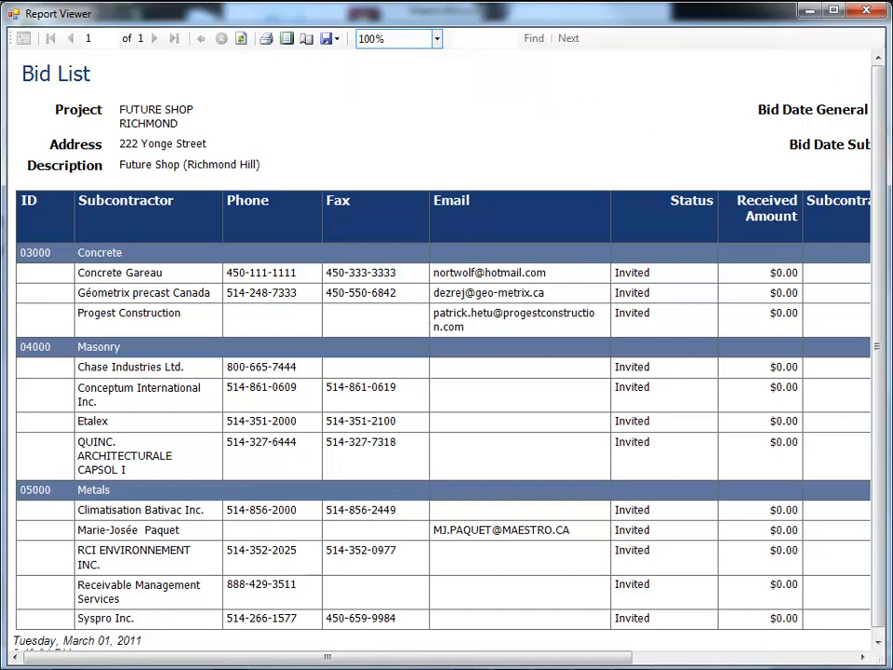
click(869, 11)
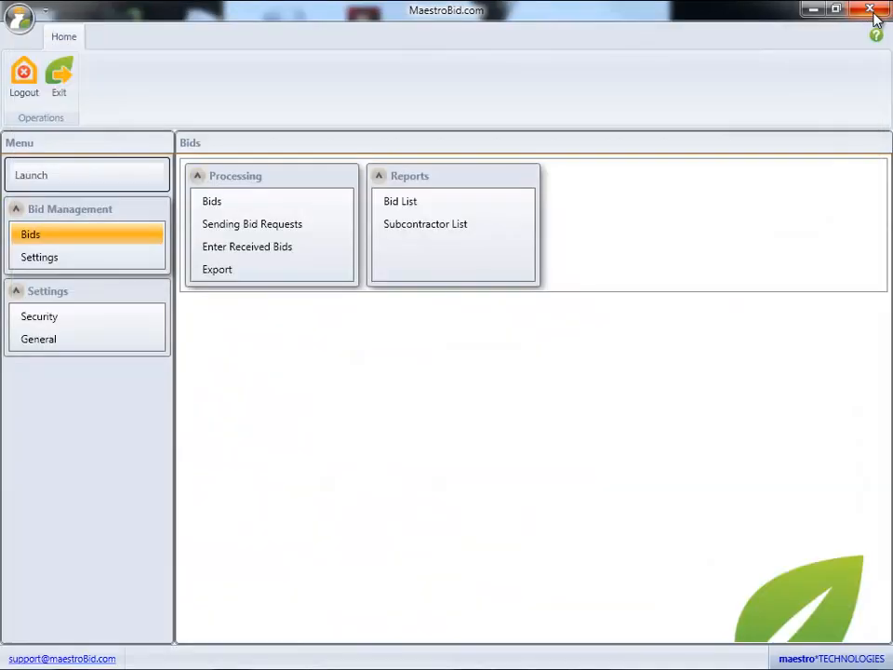
Return to the bid window and open the bid of the recent project FUTURE SHOP.
click(810, 11)
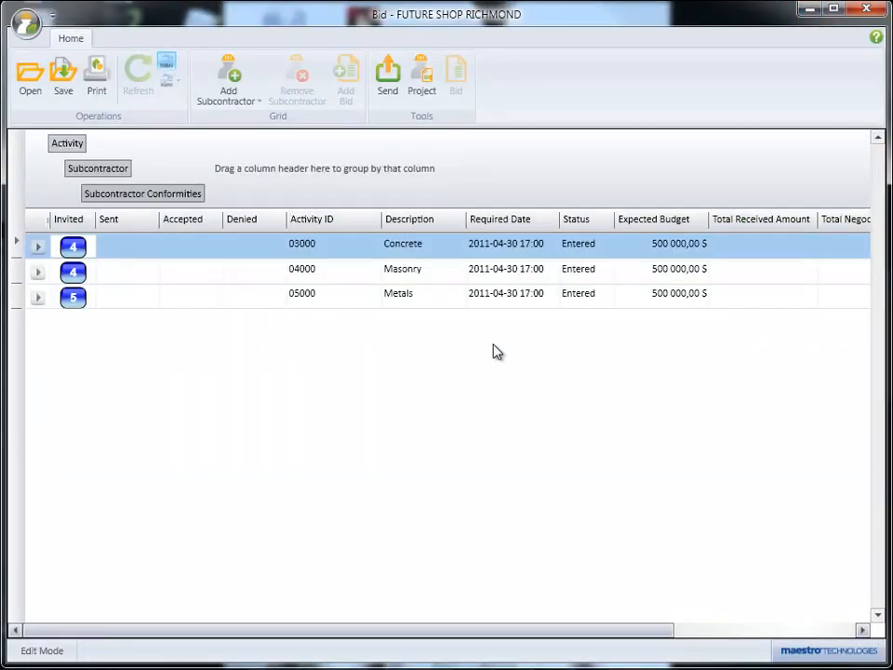
click(27, 24)
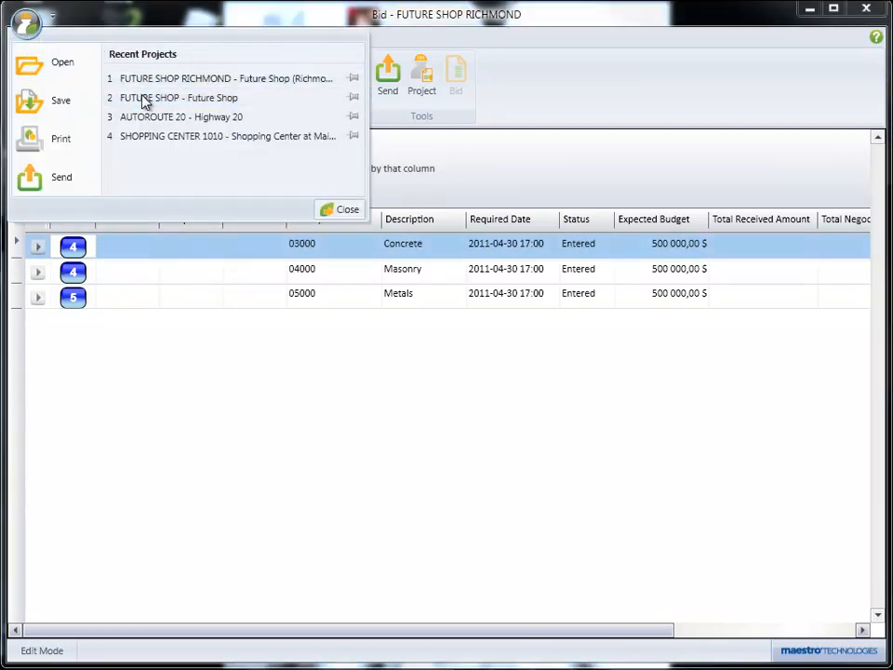
click(144, 99)
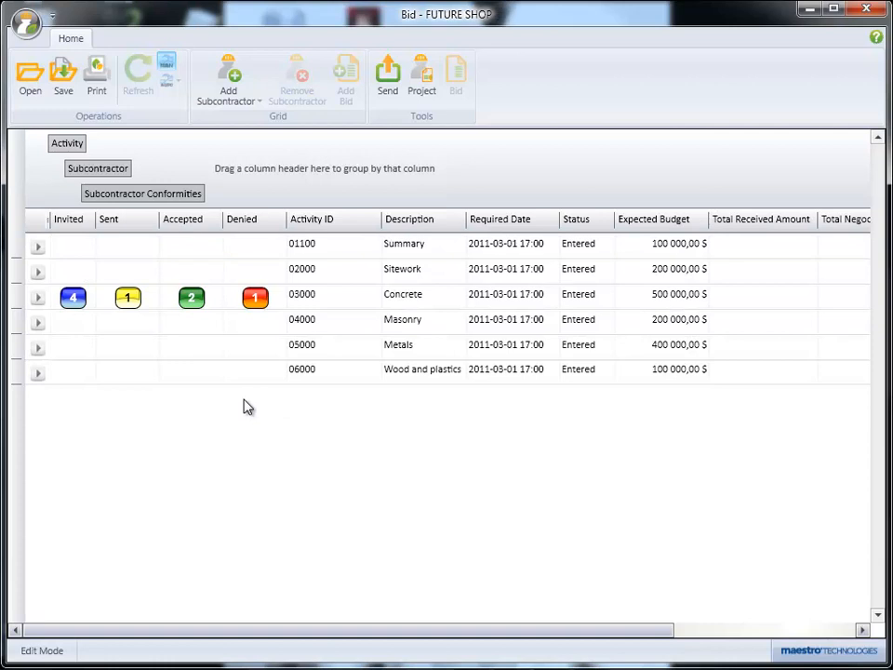
Expand the 03000 Concrete activity and examine the bid status of each of its subcontractors.
click(38, 297)
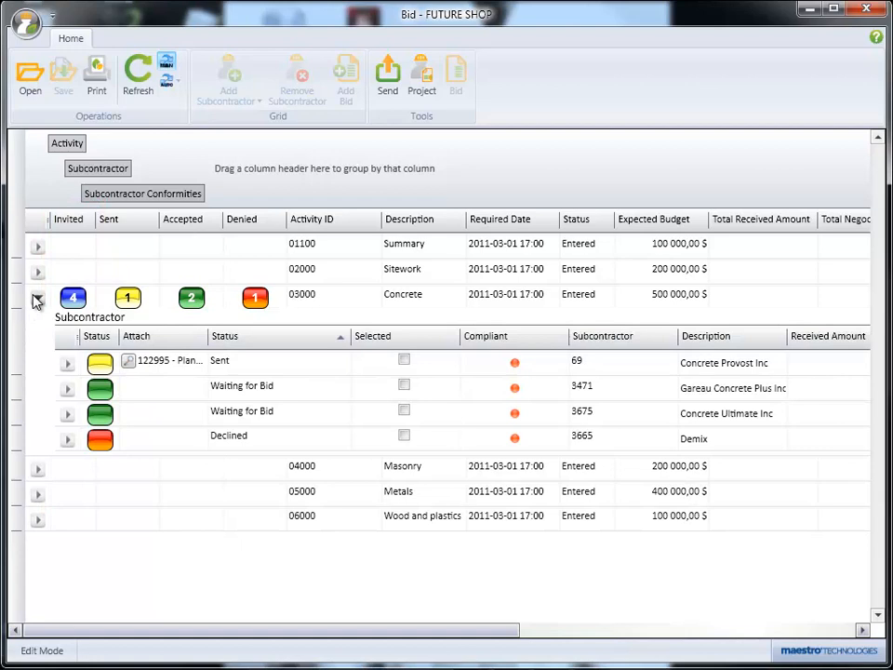
click(331, 366)
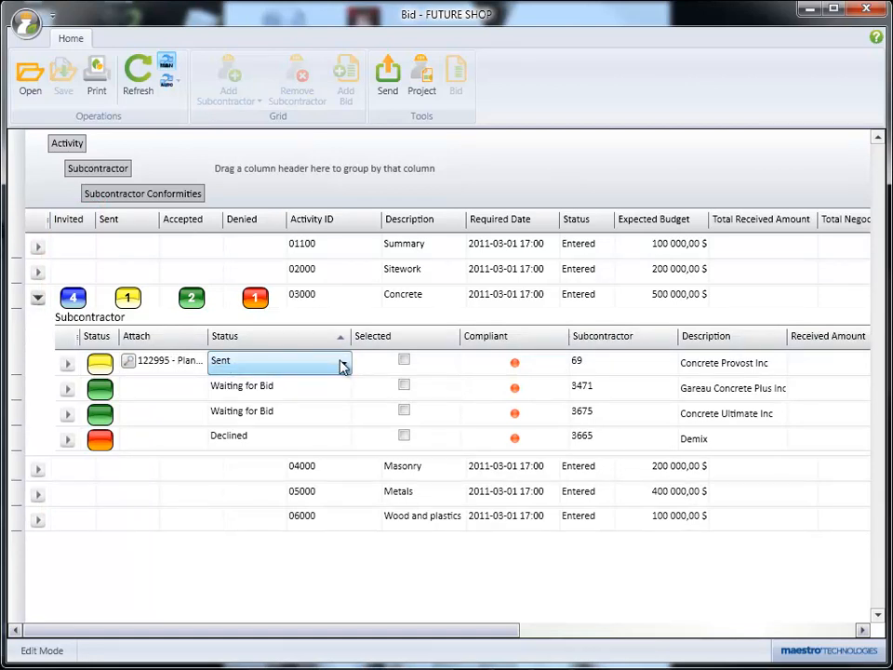
click(347, 392)
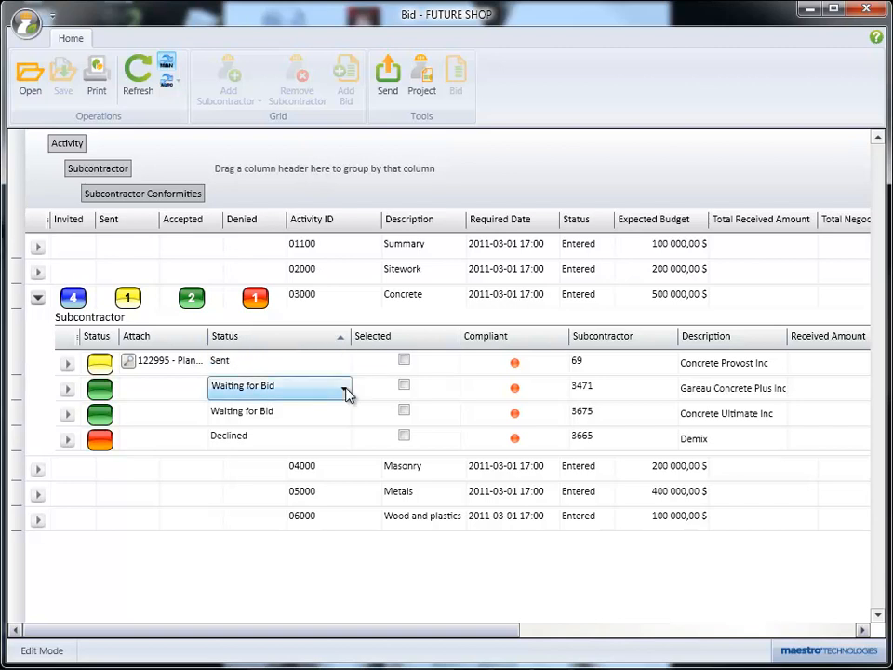
click(341, 416)
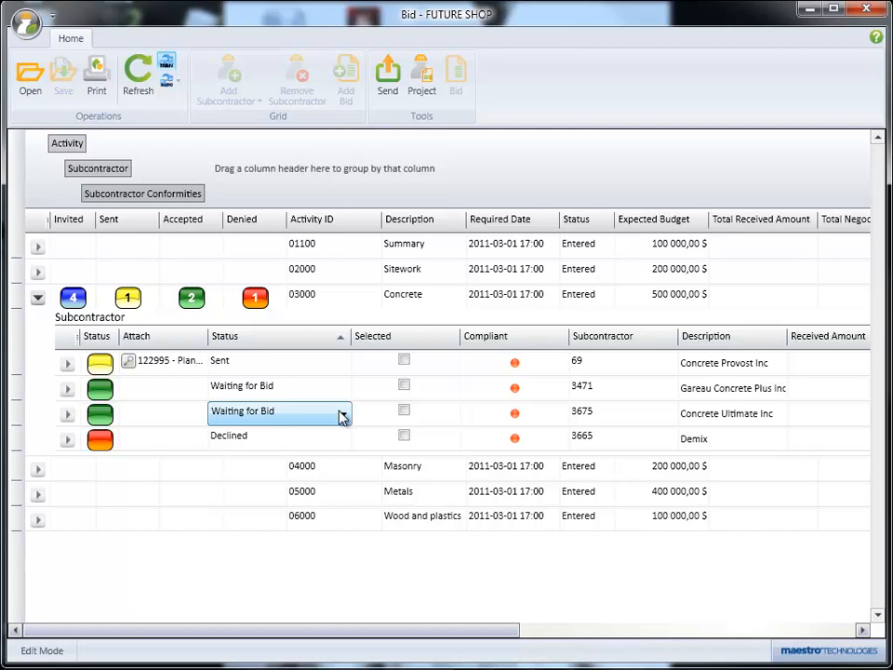
click(344, 443)
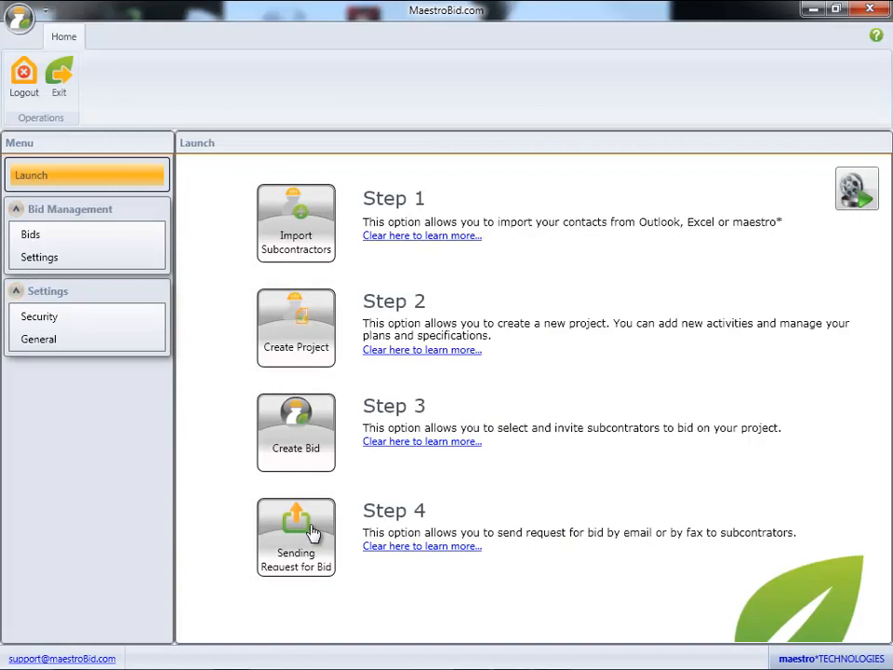
Start sending requests for bid for the recent project FUTURE SHOP RICHMOND, with Invitation as the outgoing message type.
click(297, 530)
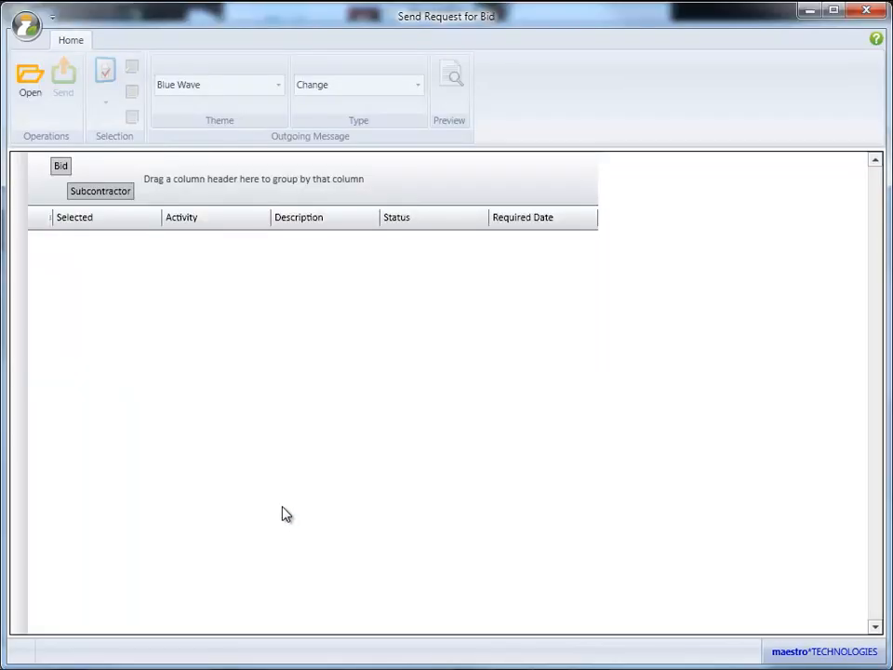
click(26, 29)
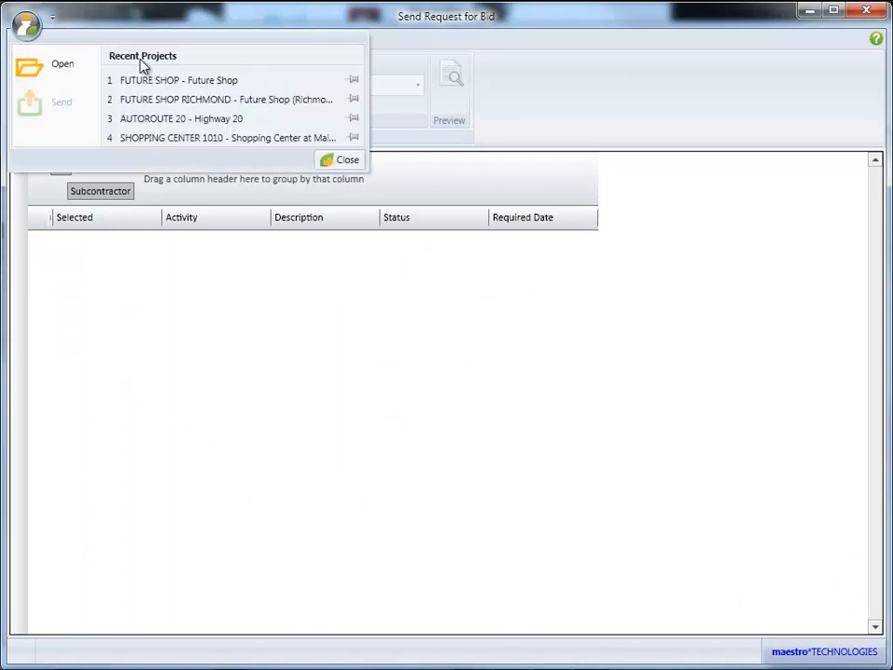
click(150, 96)
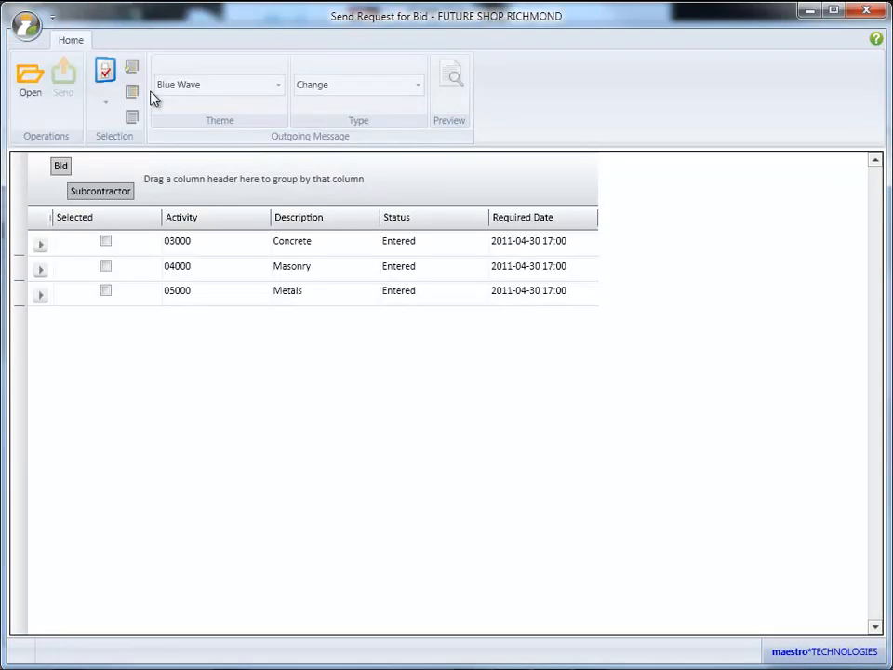
click(415, 89)
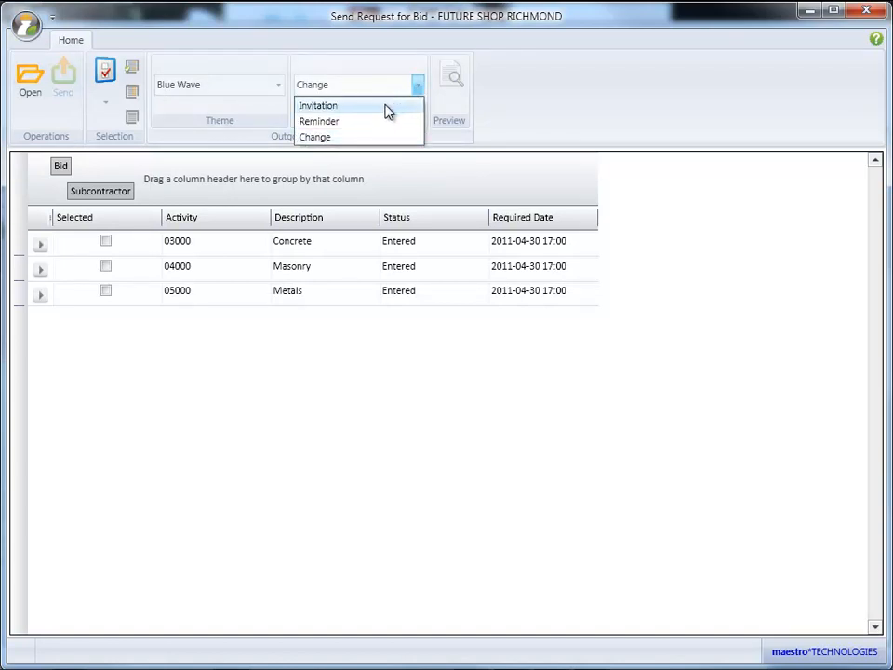
click(389, 108)
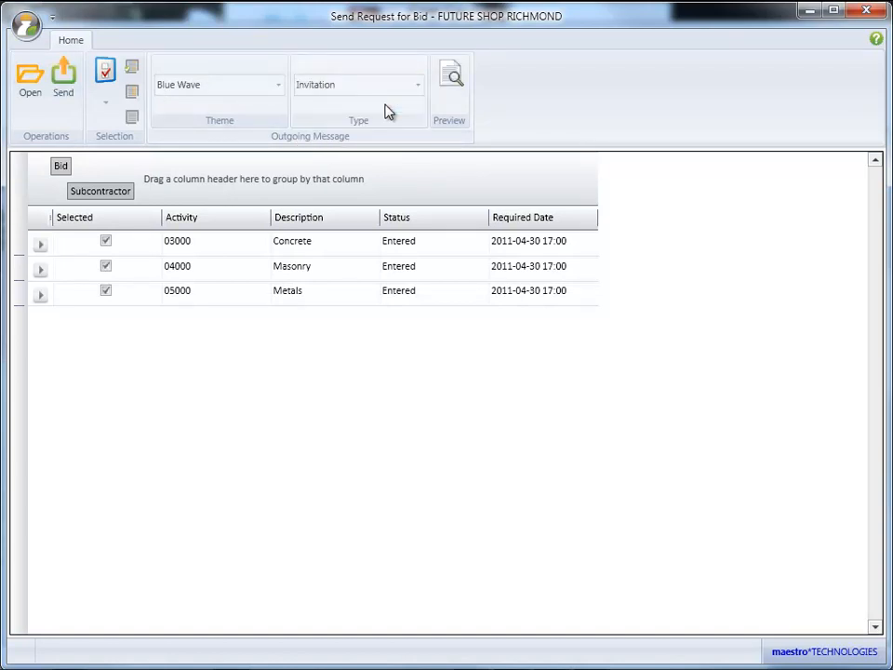
Preview the Blue Wave invitation email through to its end and close the preview.
click(454, 77)
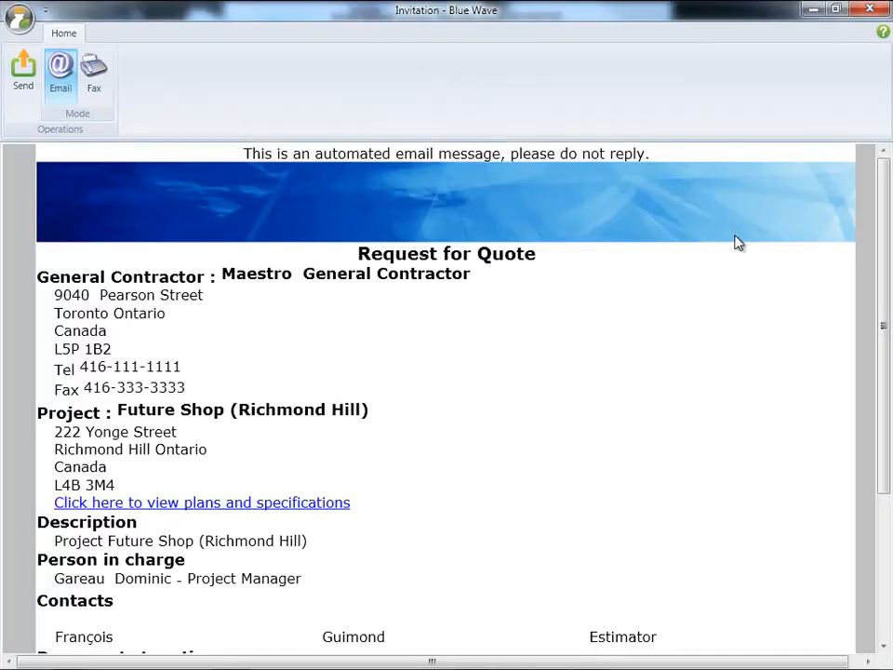
drag(885, 220, 885, 371)
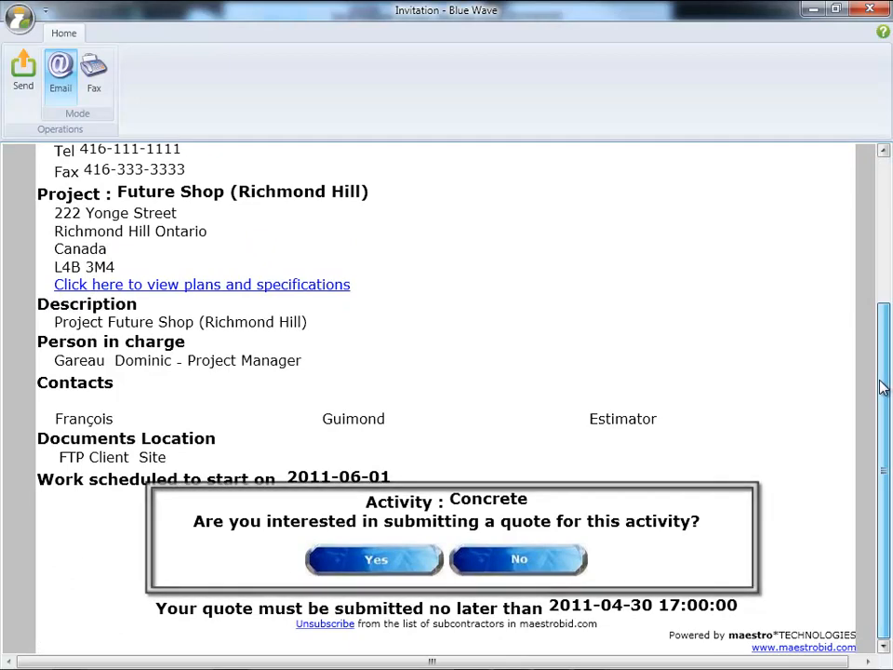
drag(883, 387, 869, 199)
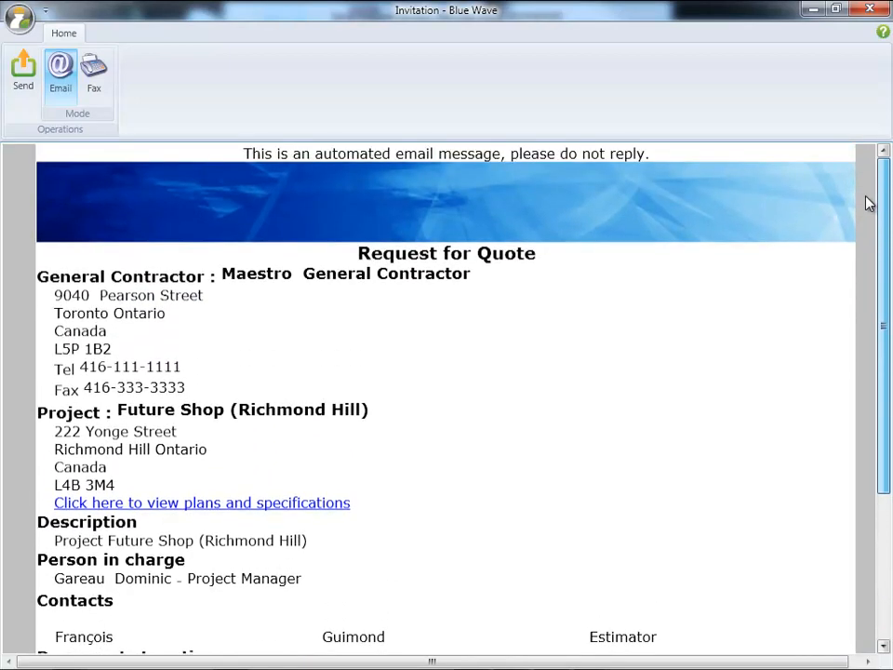
click(871, 11)
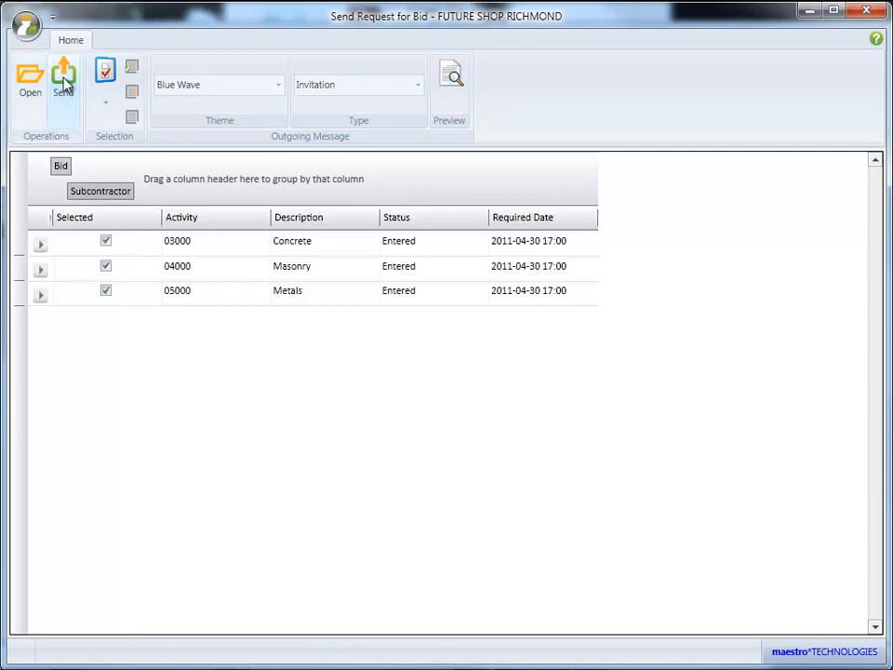
Load the recent project FUTURE SHOP for sending requests and expand the subcontractors of its 03000 Concrete activity.
click(25, 23)
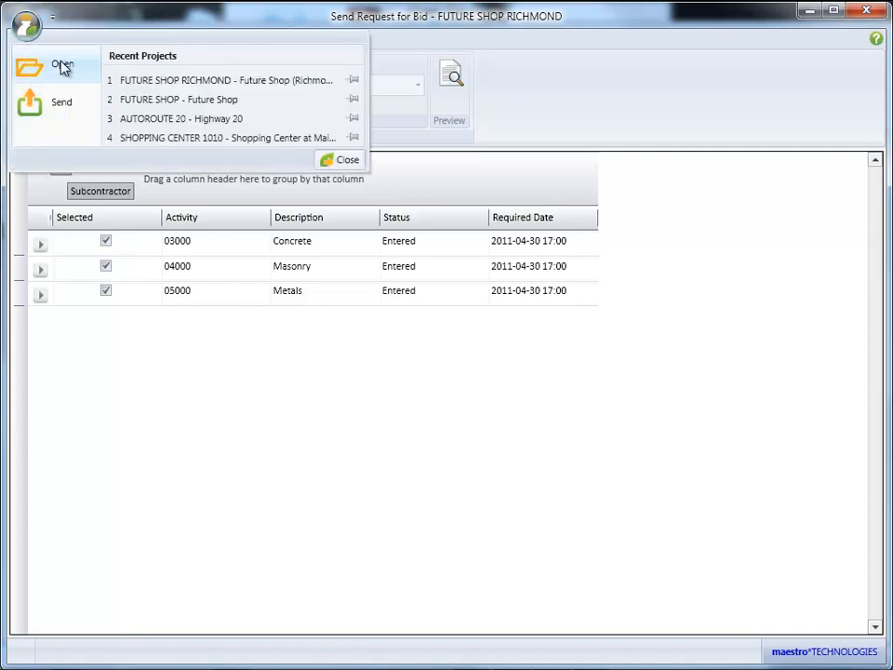
click(146, 99)
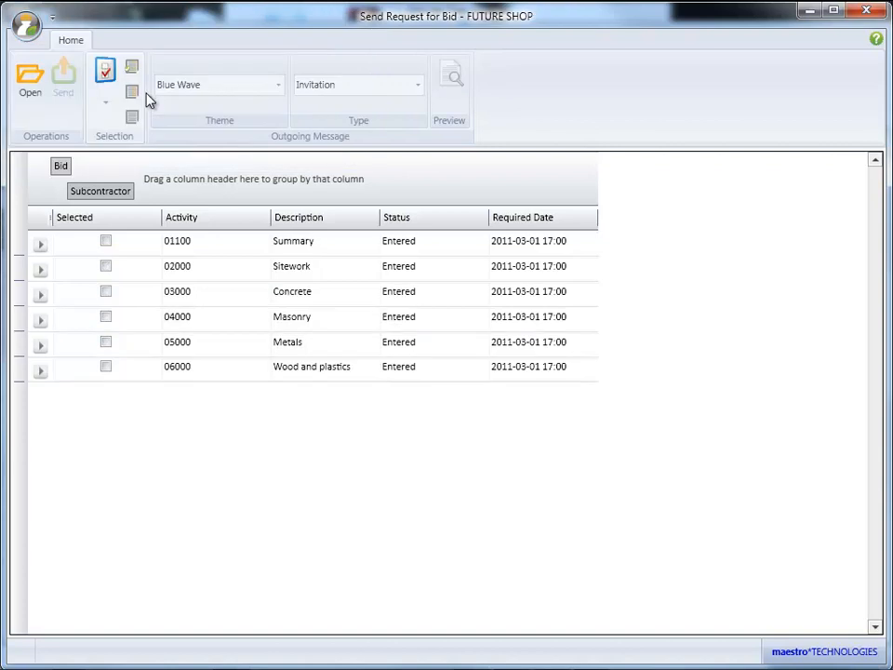
click(40, 296)
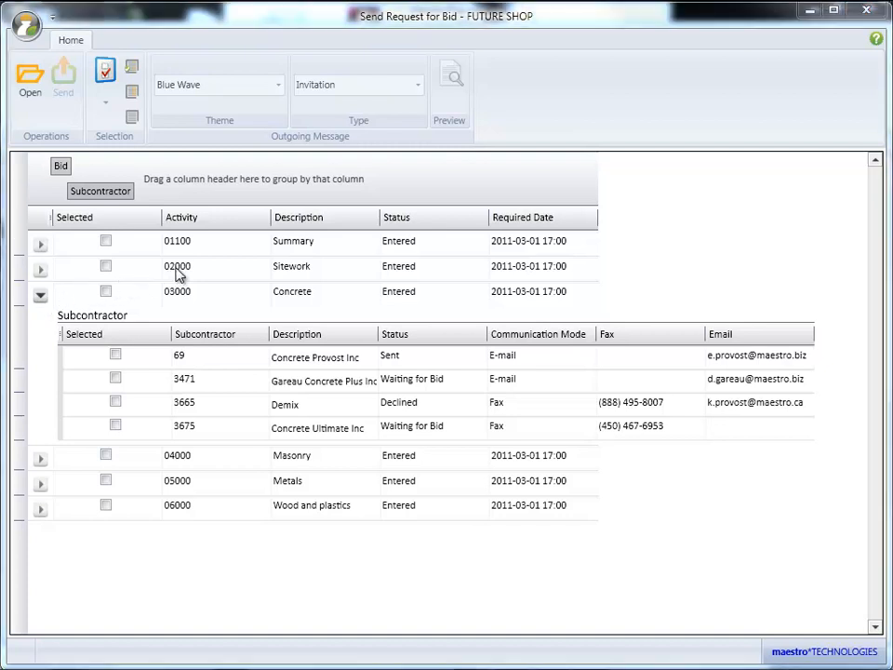
Set the outgoing message type to Reminder and select only the subcontractors with the Sent status.
click(415, 85)
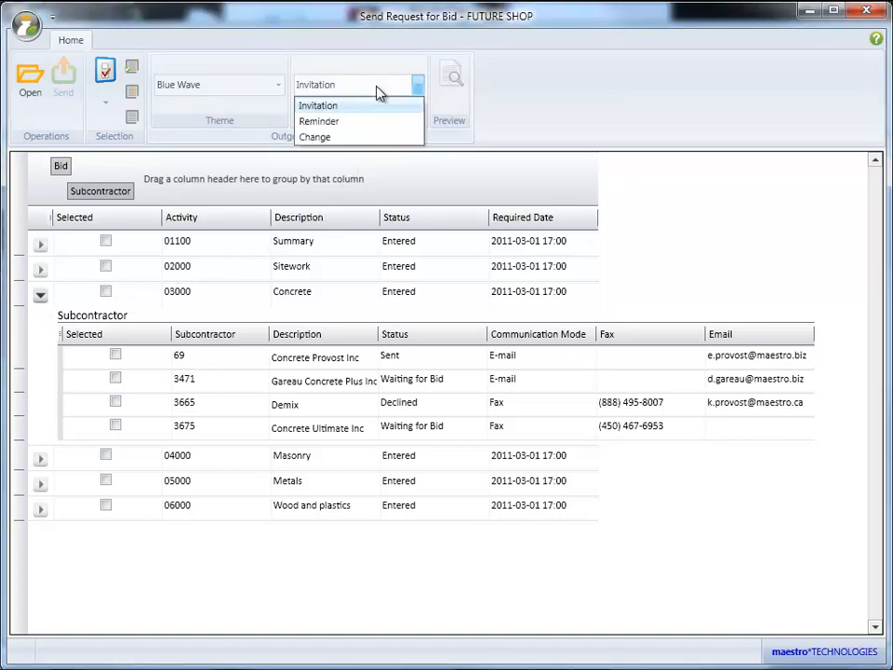
click(319, 121)
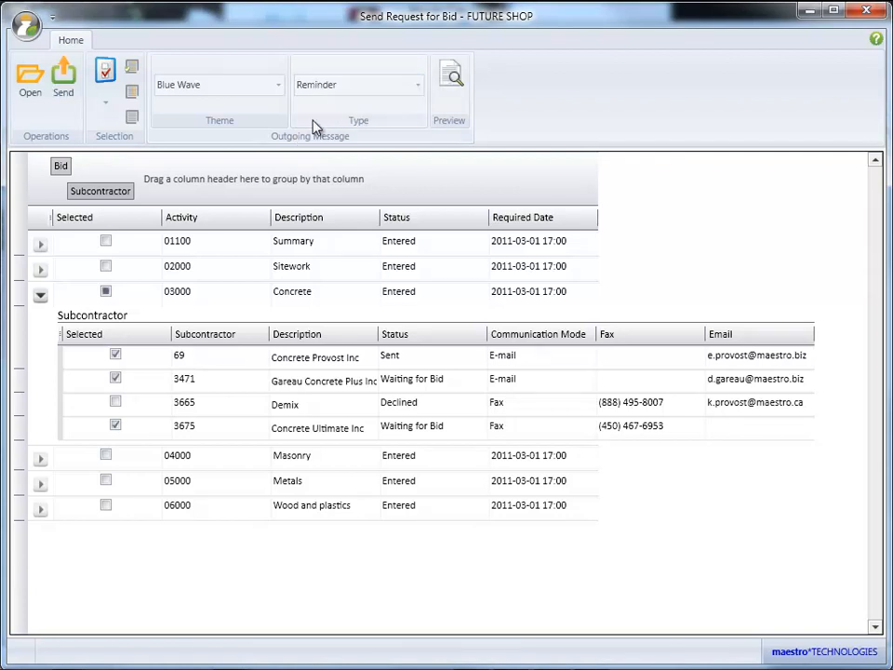
click(105, 78)
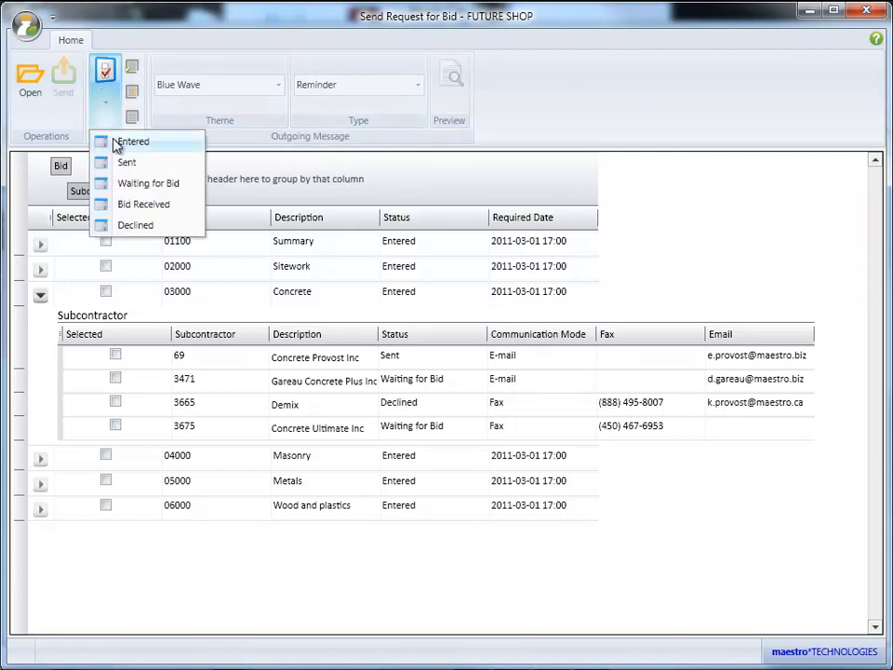
click(127, 160)
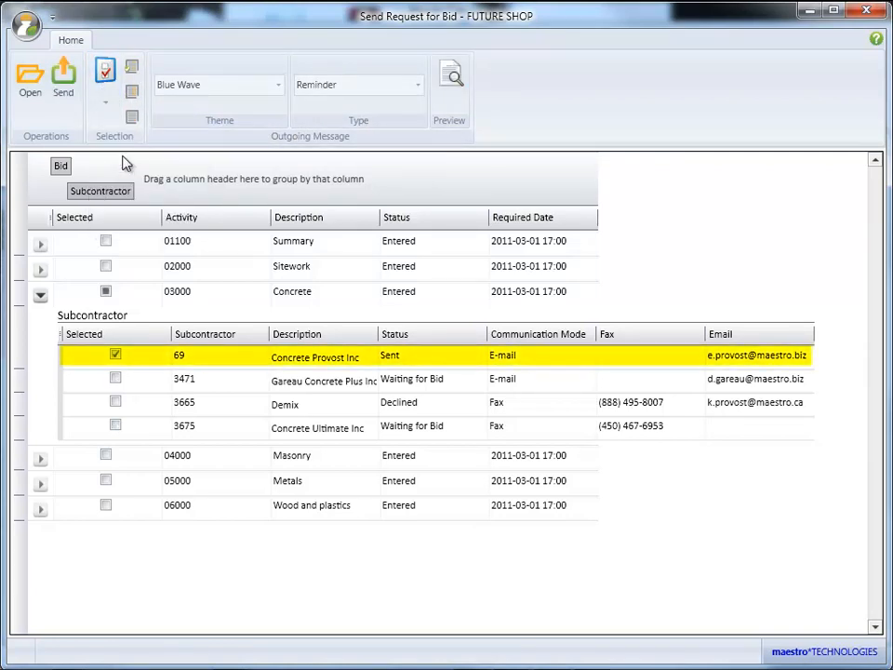
Set the outgoing message type to Change and select only the subcontractors with the Waiting for Bid status.
click(385, 96)
click(361, 137)
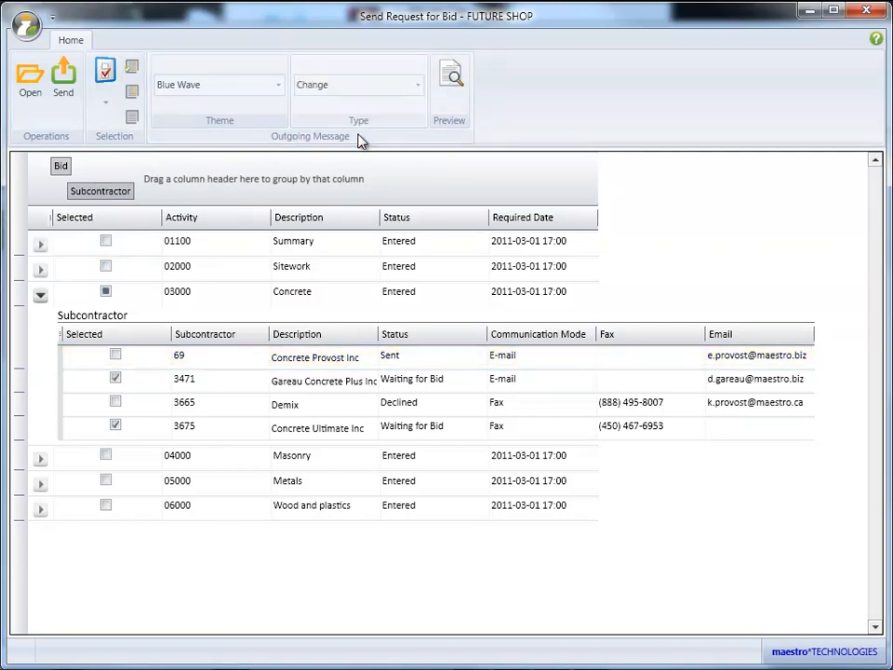
click(107, 74)
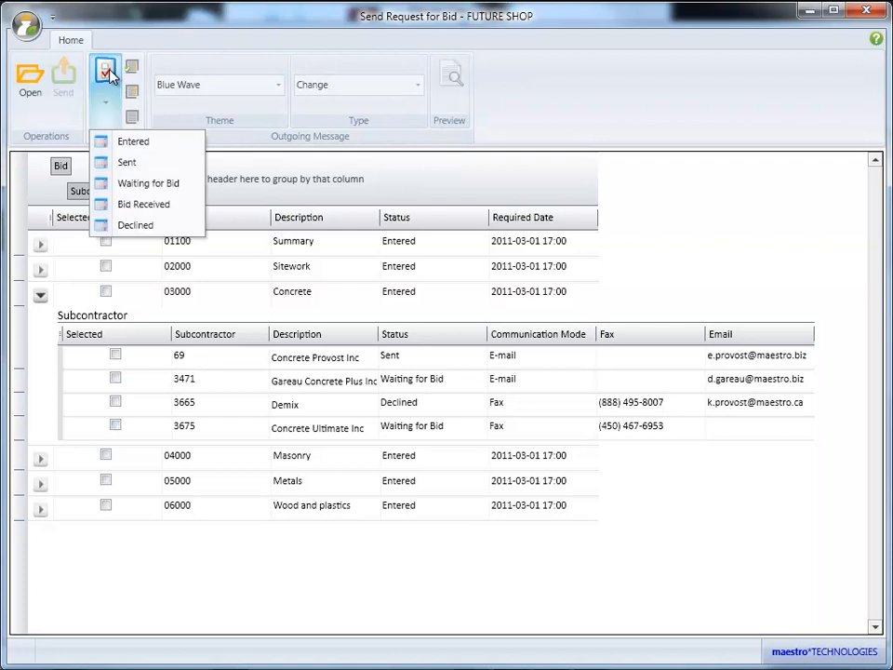
click(128, 184)
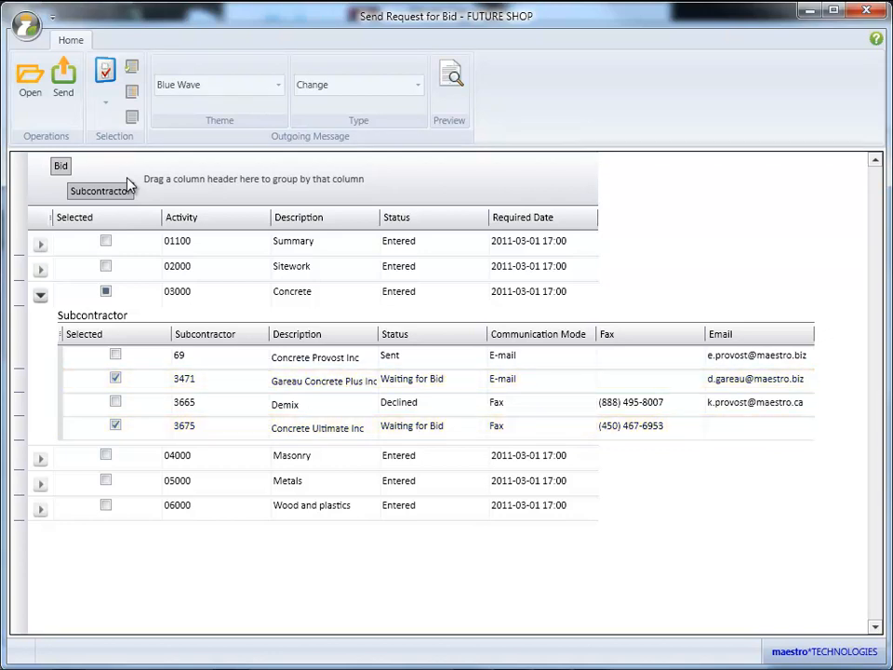
Manually add Demix to the selected Concrete recipients, and try selecting Concrete Provost Inc before clearing it again.
click(116, 402)
click(116, 355)
click(116, 355)
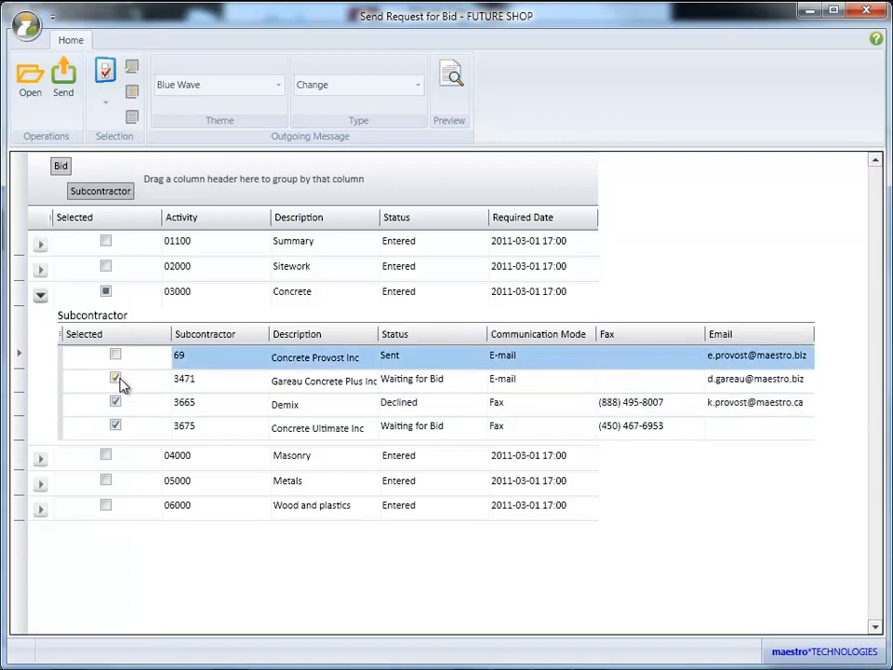
Deselect Gareau Concrete Plus Inc, and try selecting all activities and subcontractors before clearing the entire selection.
click(115, 378)
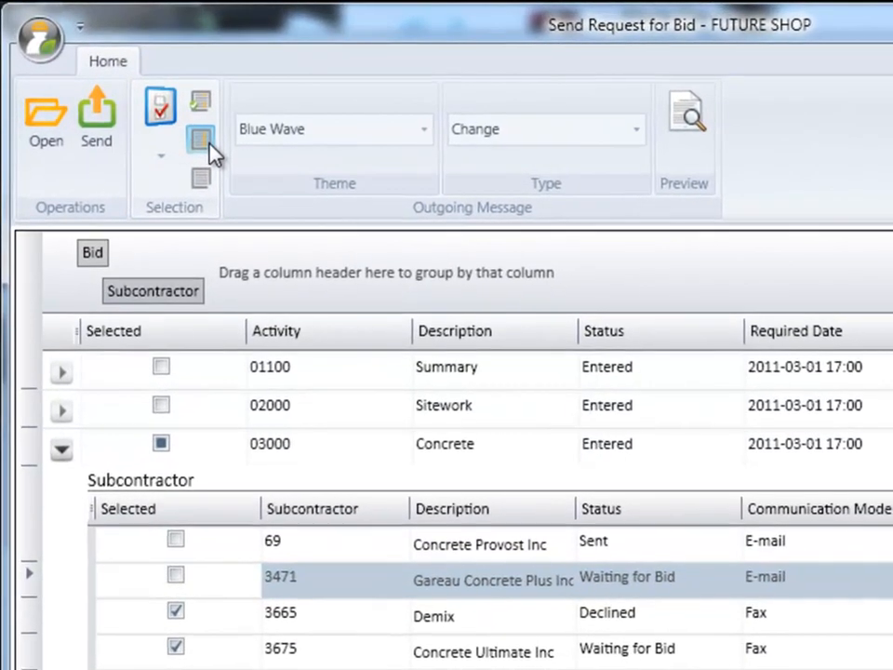
click(132, 91)
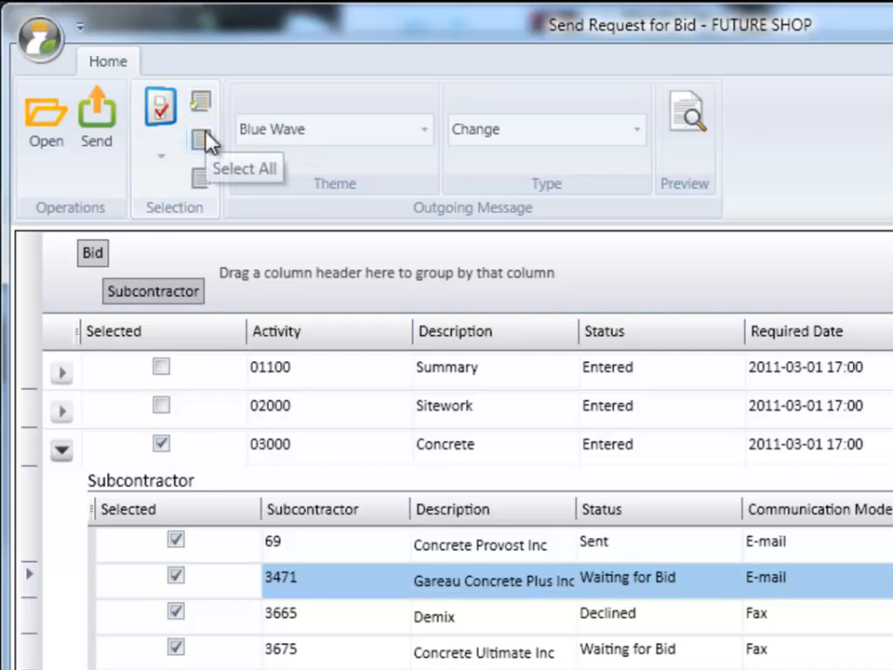
click(203, 179)
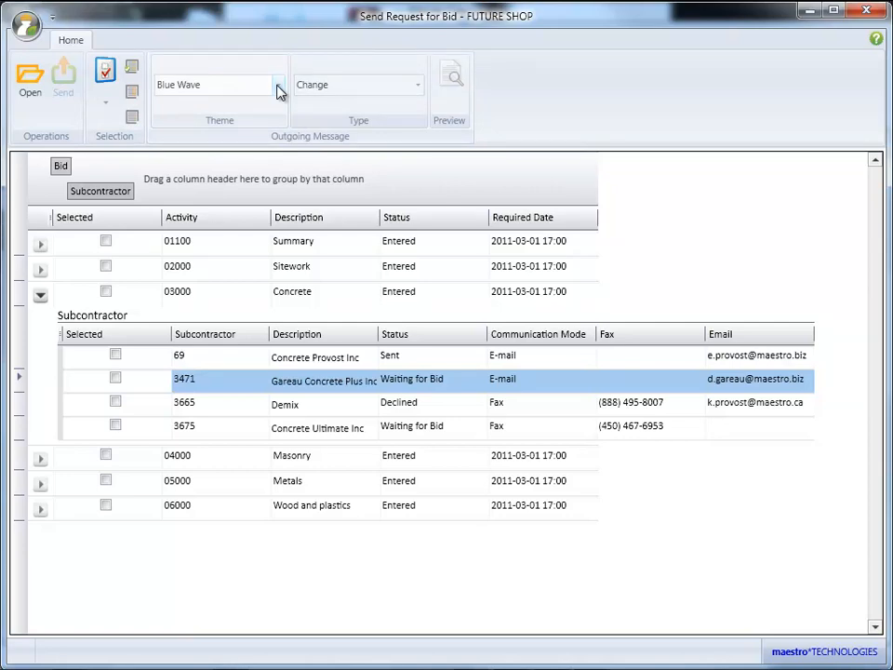
Open the help on sending requests, expand its Procedures and Reference topics, and close both the help and the Send Request for Bid window.
click(876, 41)
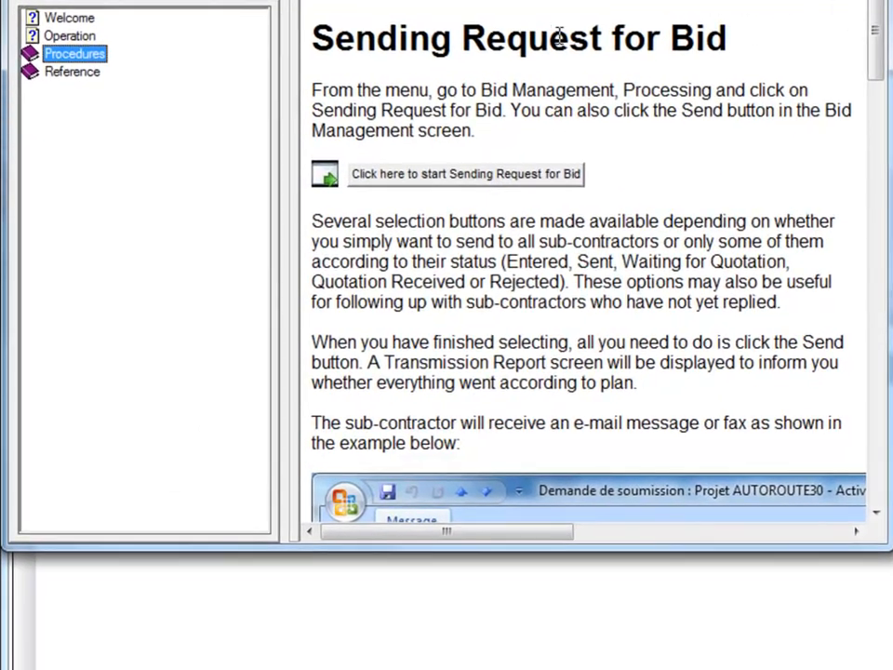
click(31, 54)
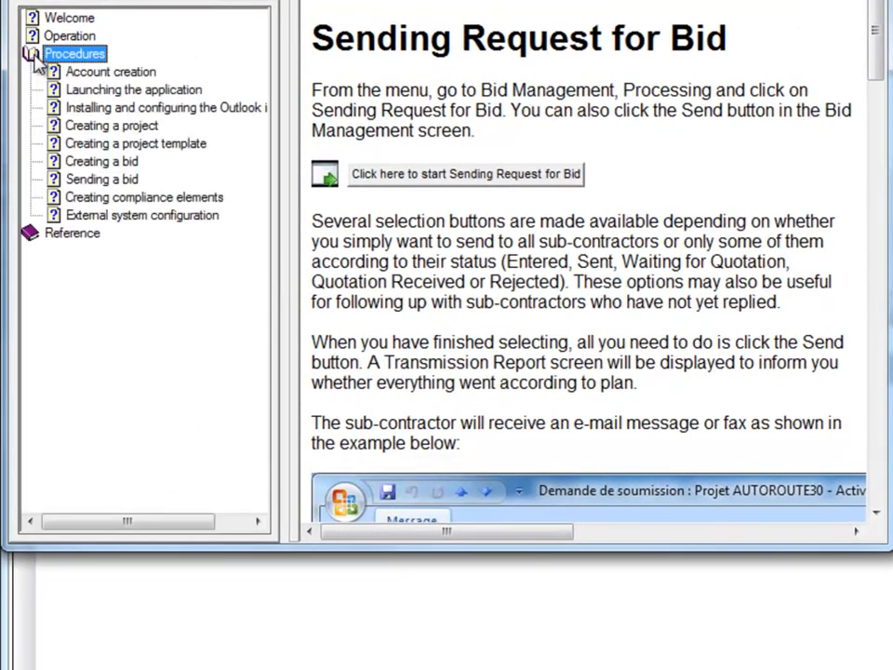
click(32, 235)
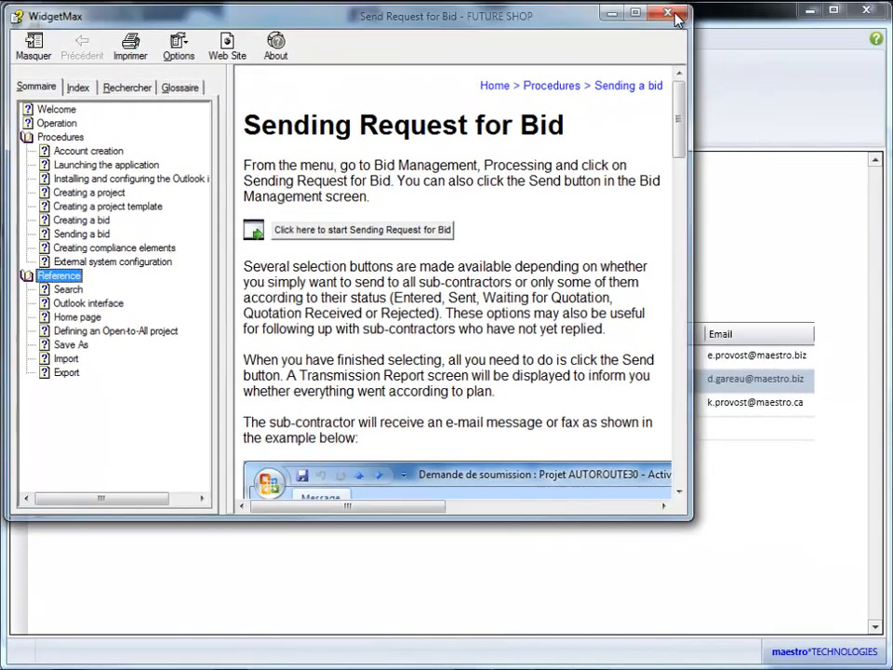
click(733, 14)
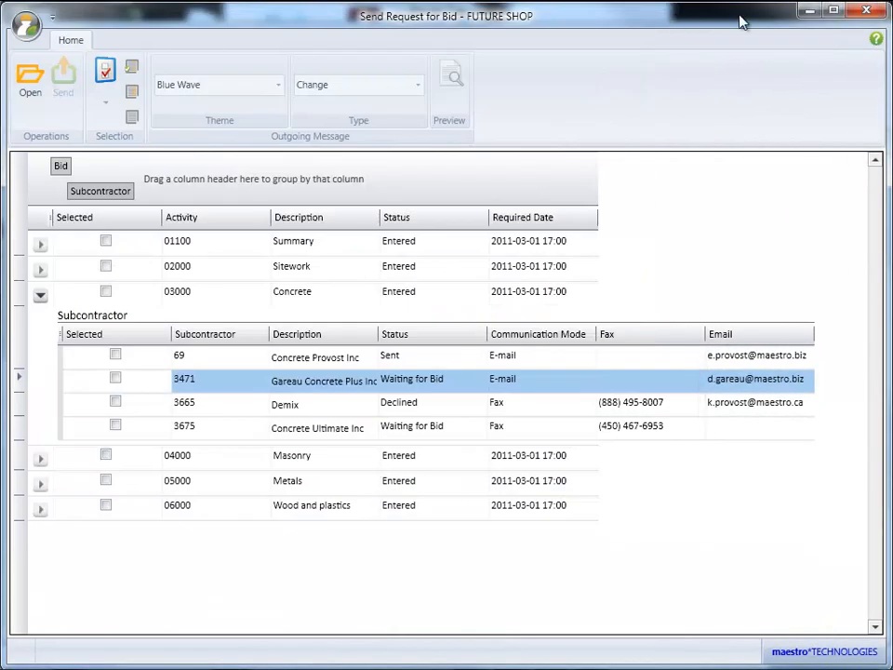
click(864, 11)
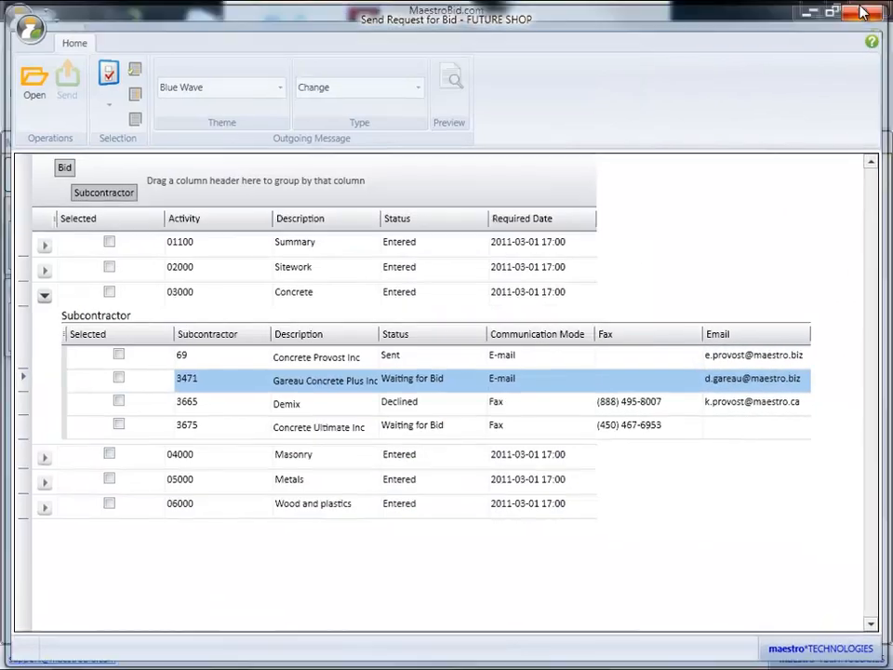